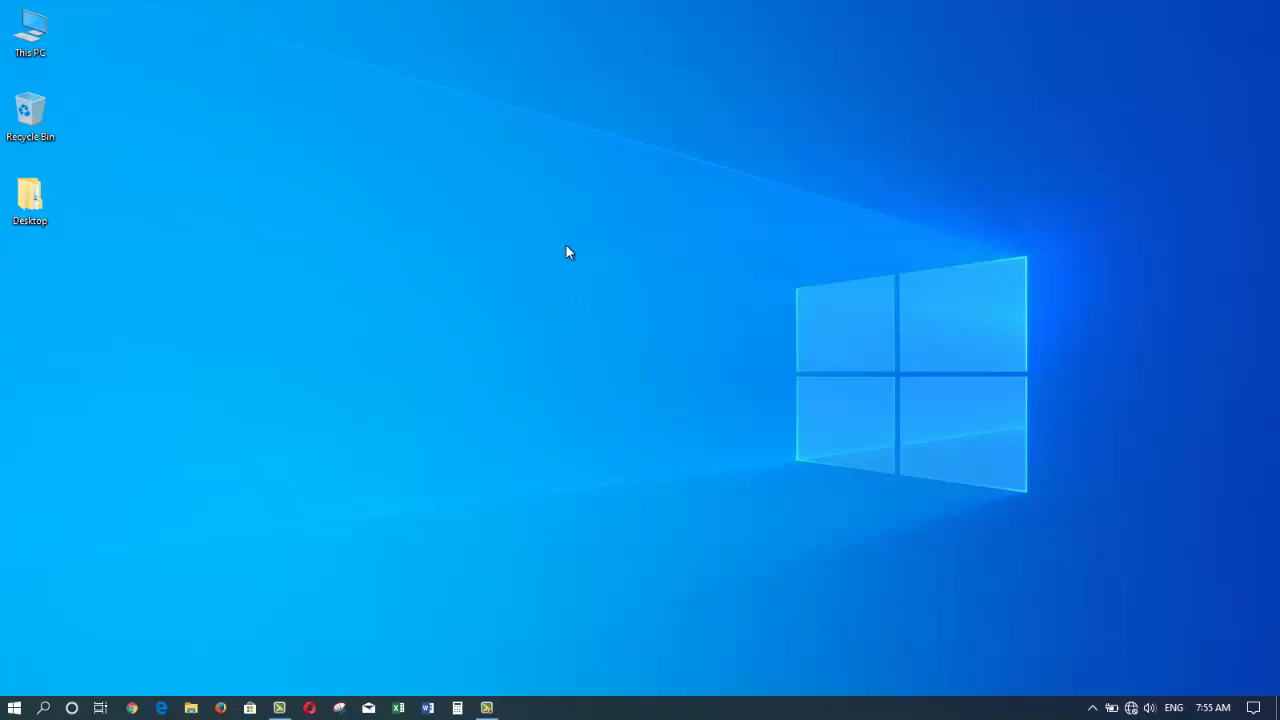
# Open Excel and create a blank workbook
pyautogui.rightClick(566, 245)
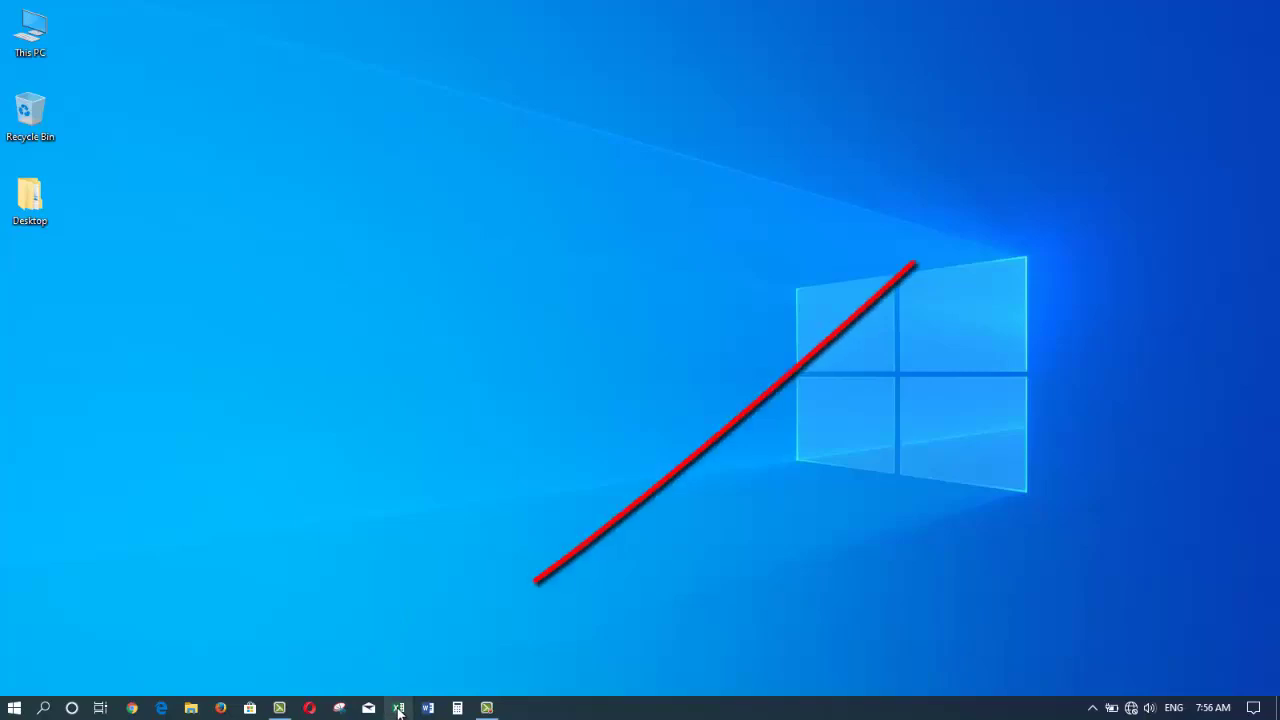
pyautogui.click(399, 708)
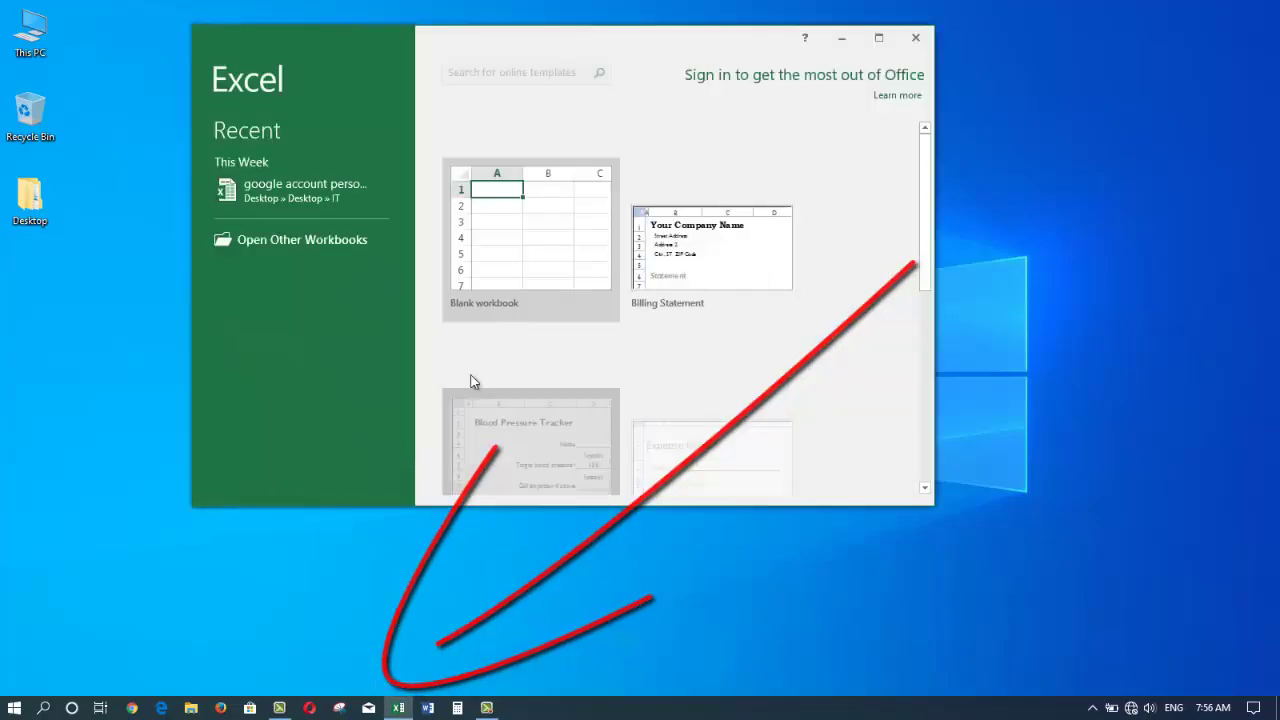
pyautogui.click(530, 231)
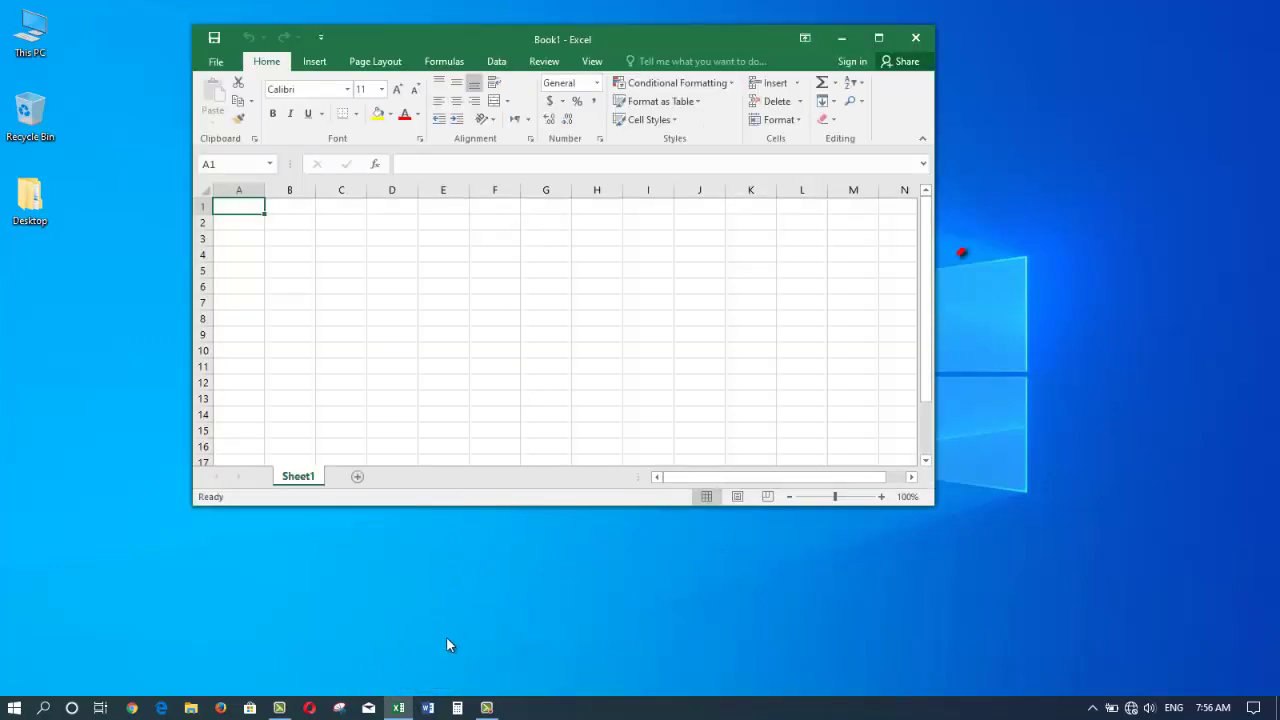
# Open Word, create a blank document and enter the text "Welcome"
pyautogui.click(428, 708)
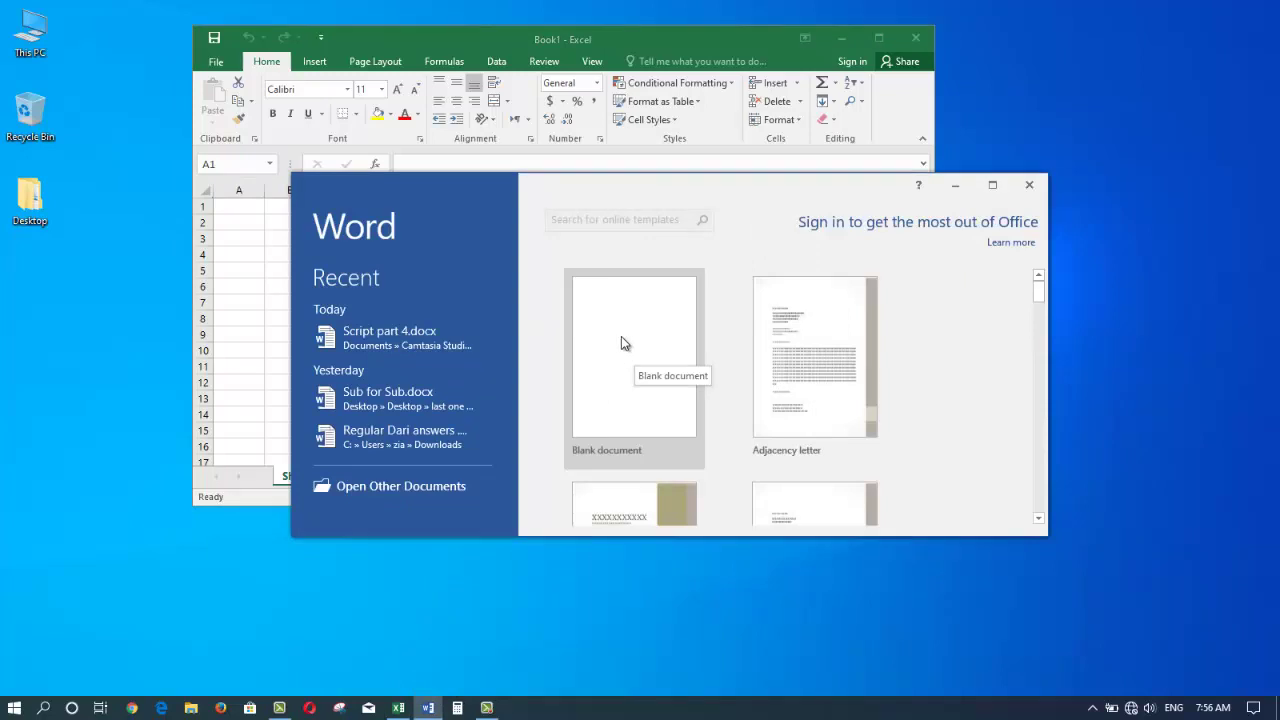
pyautogui.click(621, 337)
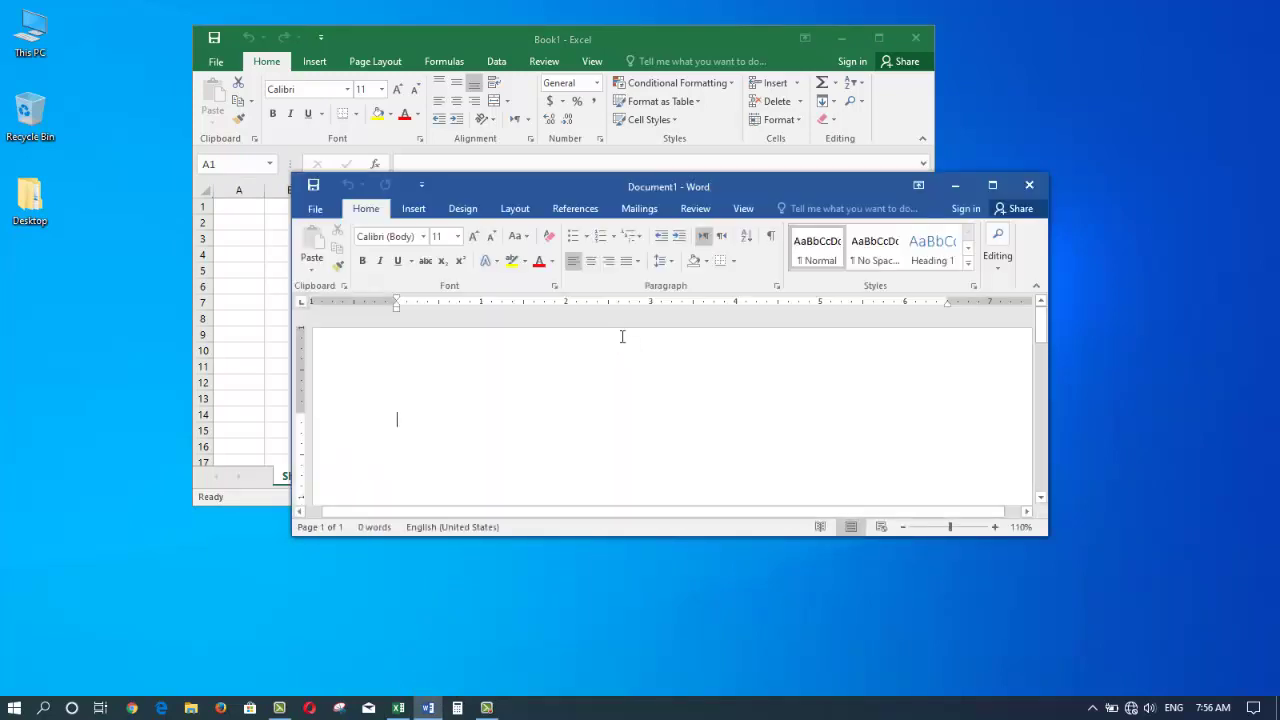
pyautogui.write('Welcome')
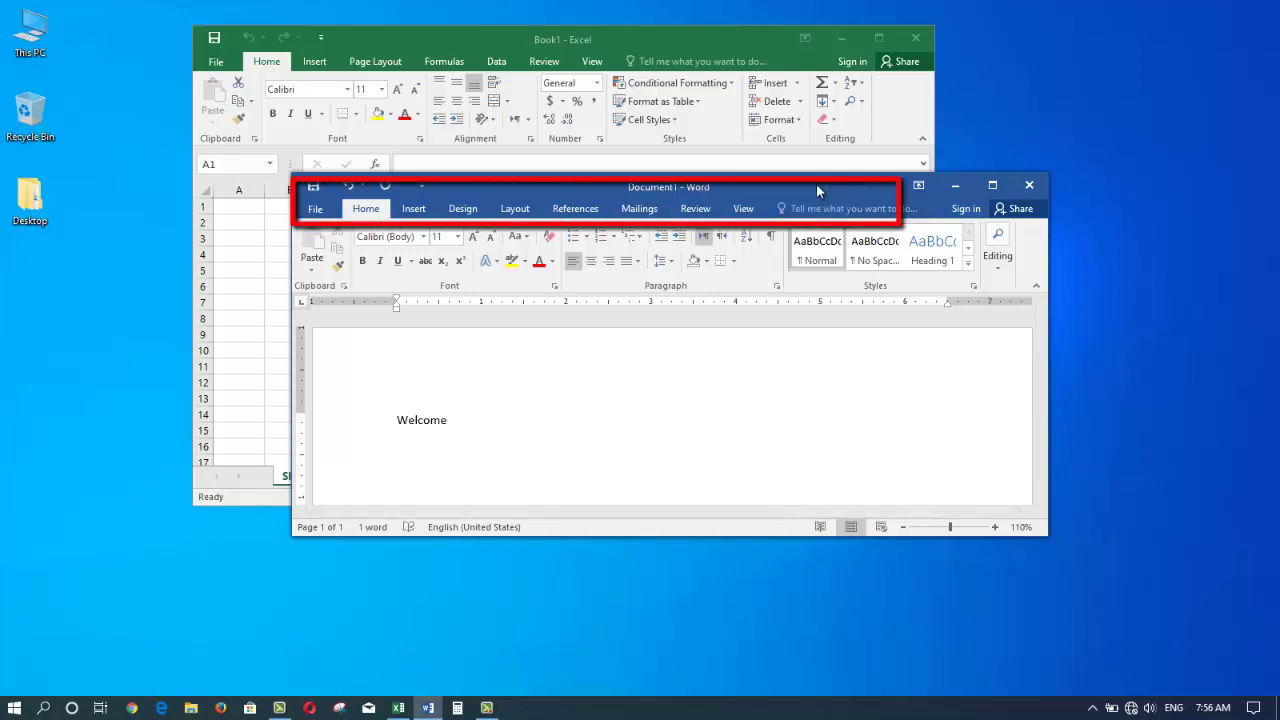
# Move the Excel and Word windows apart on the desktop so they overlap only partly
pyautogui.moveTo(814, 183); pyautogui.dragTo(821, 182)
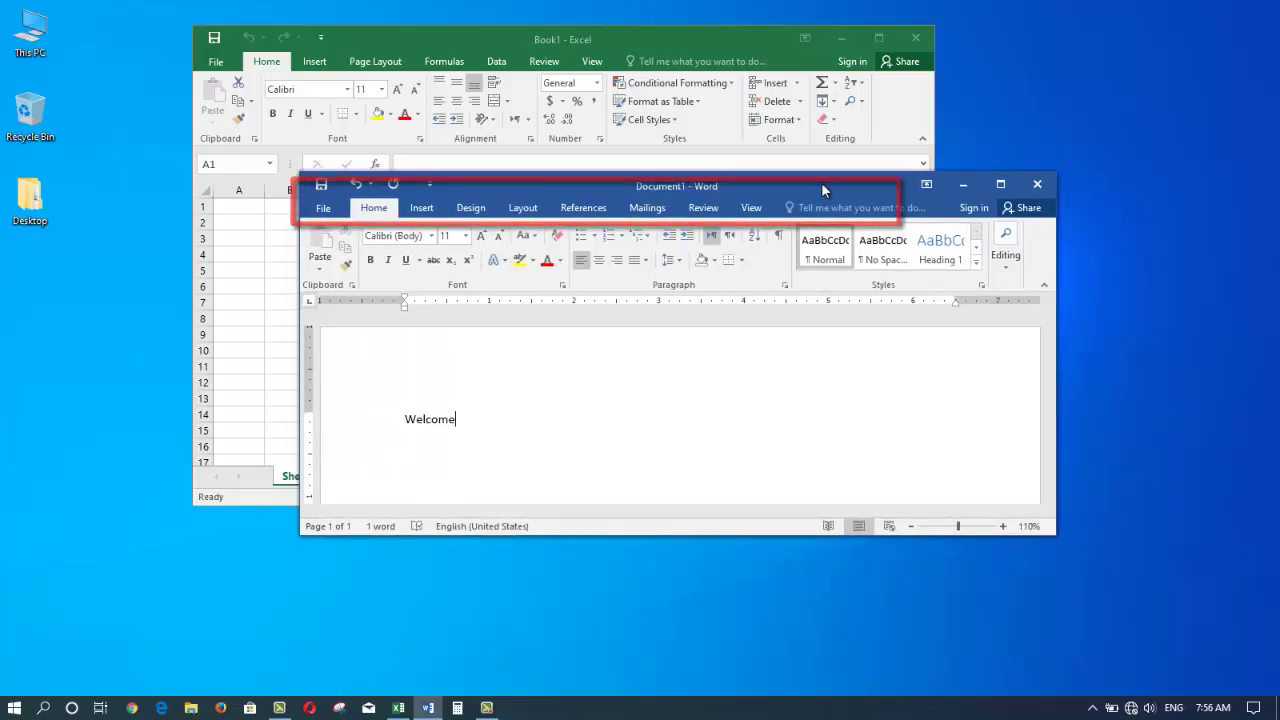
pyautogui.click(737, 45)
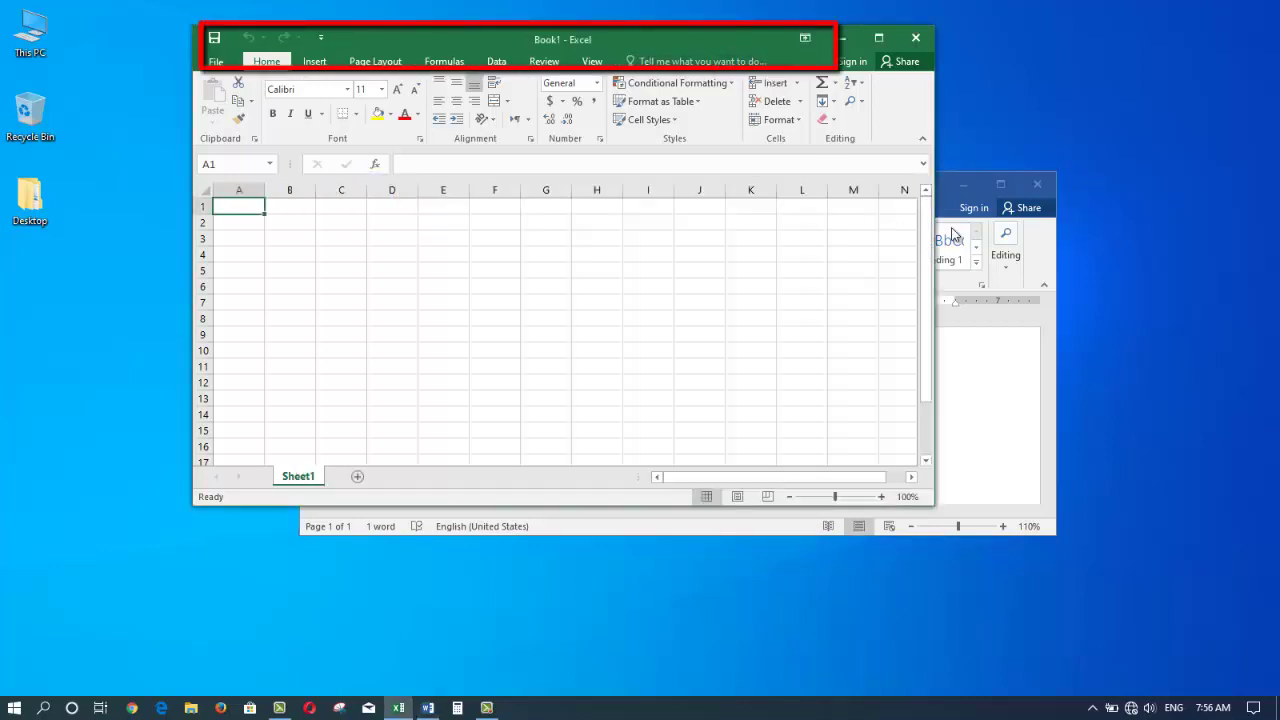
pyautogui.moveTo(706, 40); pyautogui.dragTo(480, 72)
pyautogui.moveTo(804, 179); pyautogui.dragTo(860, 262)
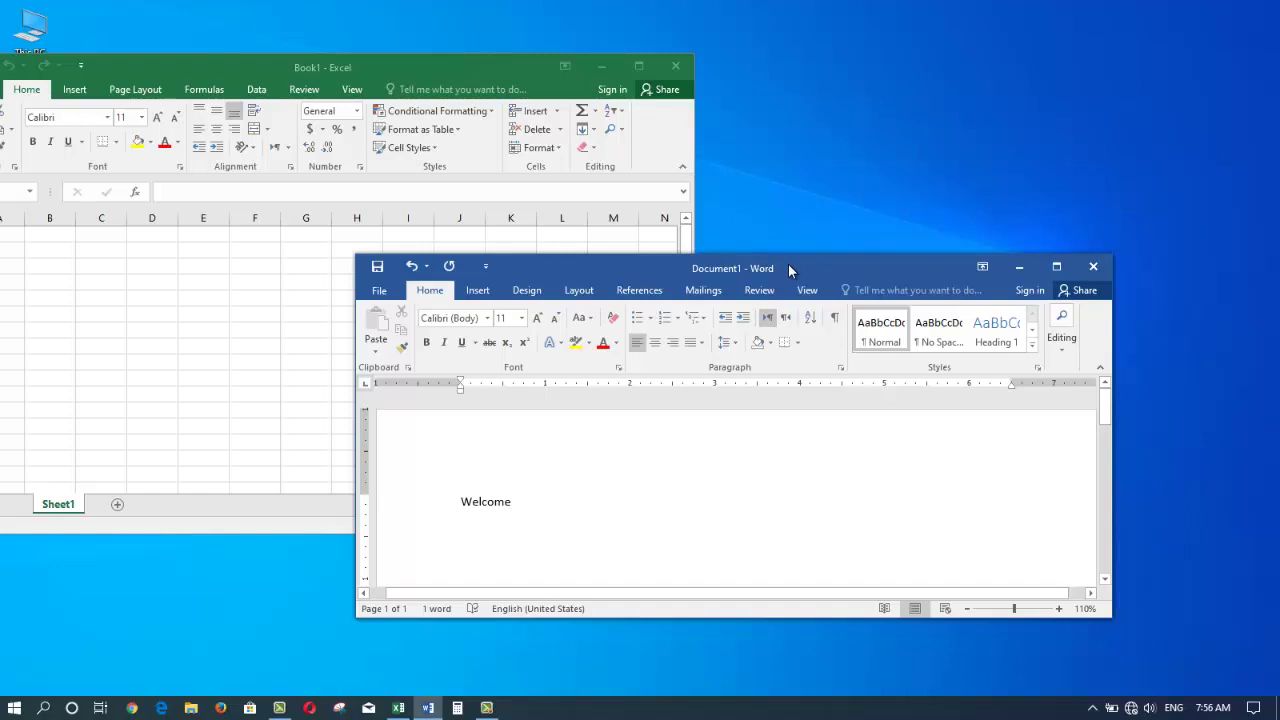
pyautogui.moveTo(788, 264); pyautogui.dragTo(802, 263)
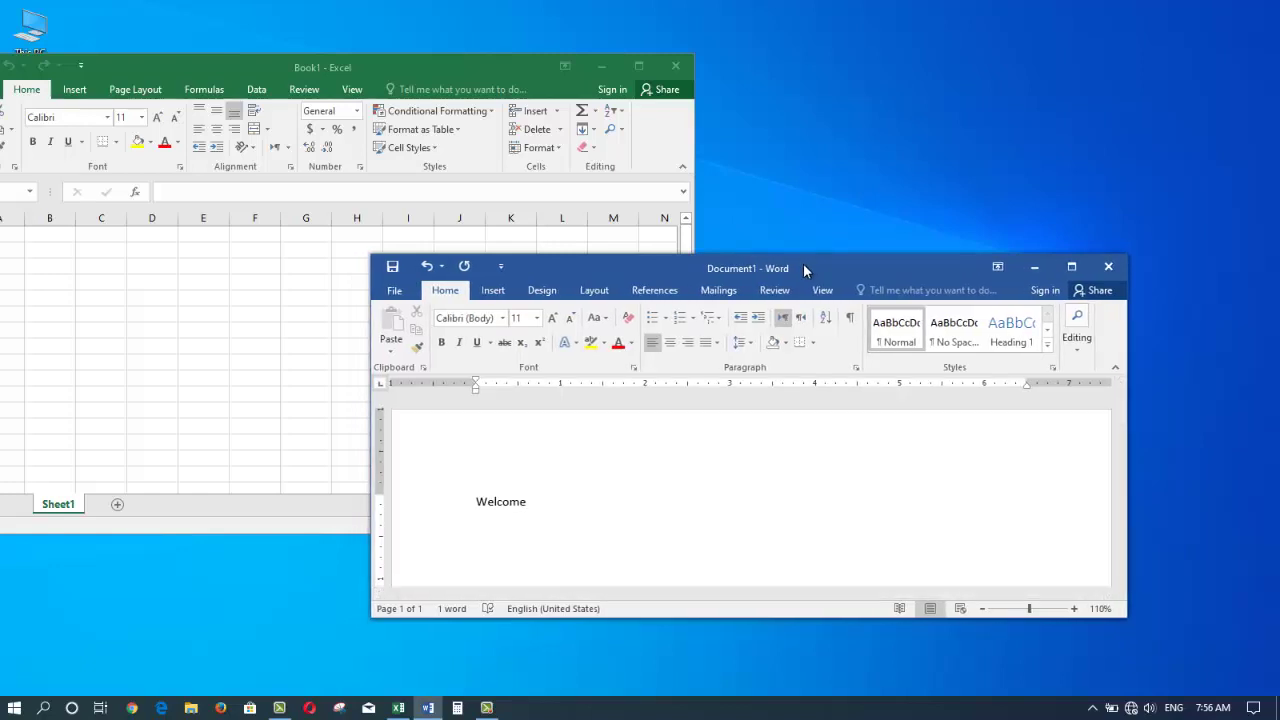
pyautogui.moveTo(803, 266); pyautogui.dragTo(949, 159)
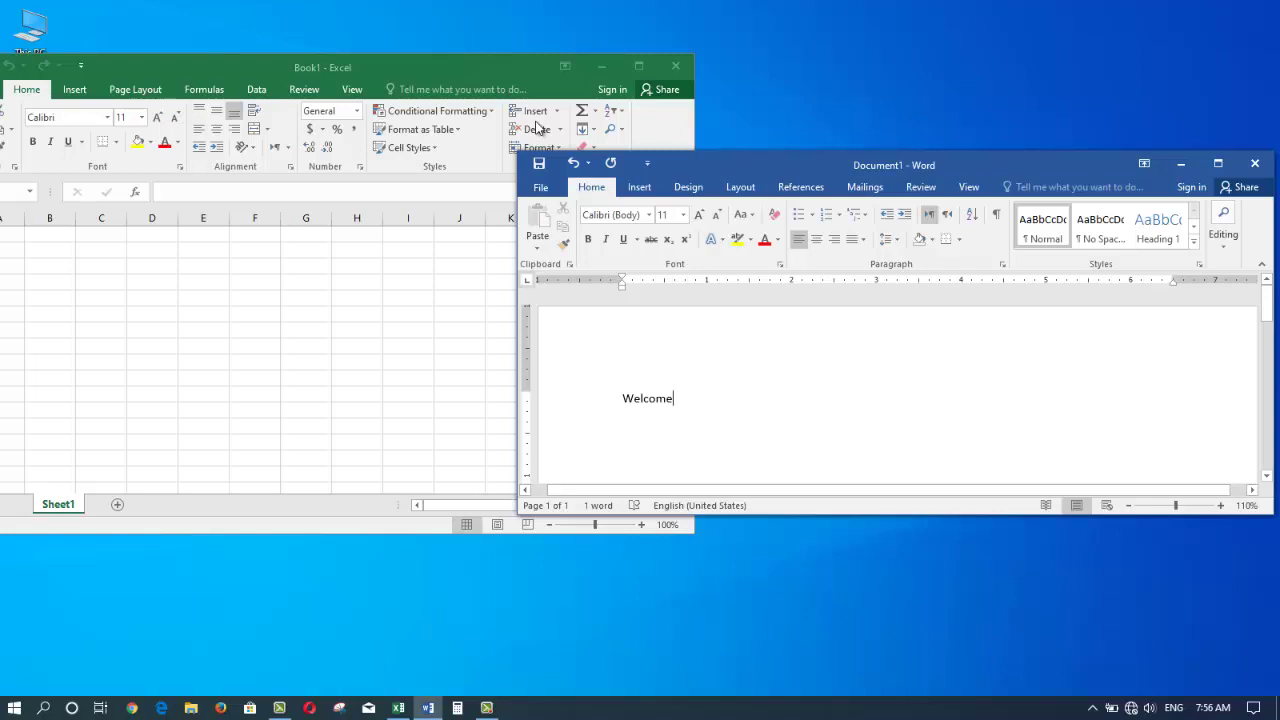
# Switch the active window between Excel and Word twice, ending on Word, and shift the Word window slightly toward Excel
pyautogui.click(457, 65)
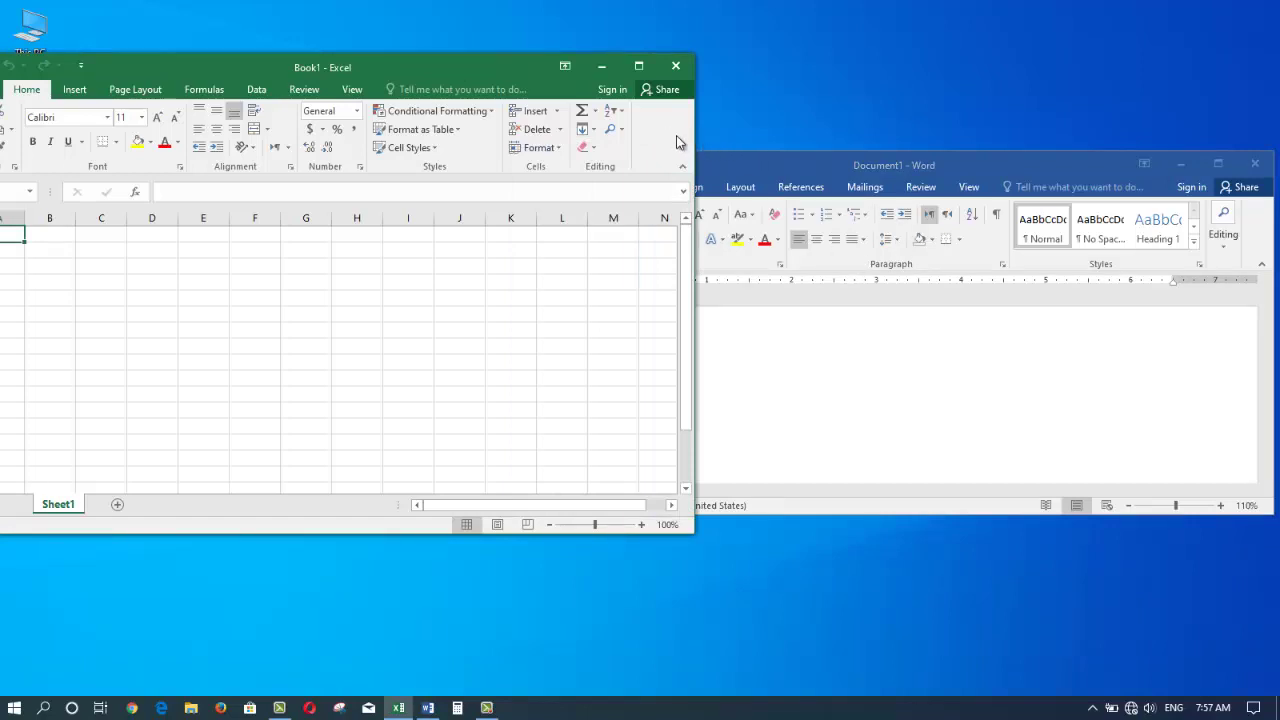
pyautogui.click(716, 162)
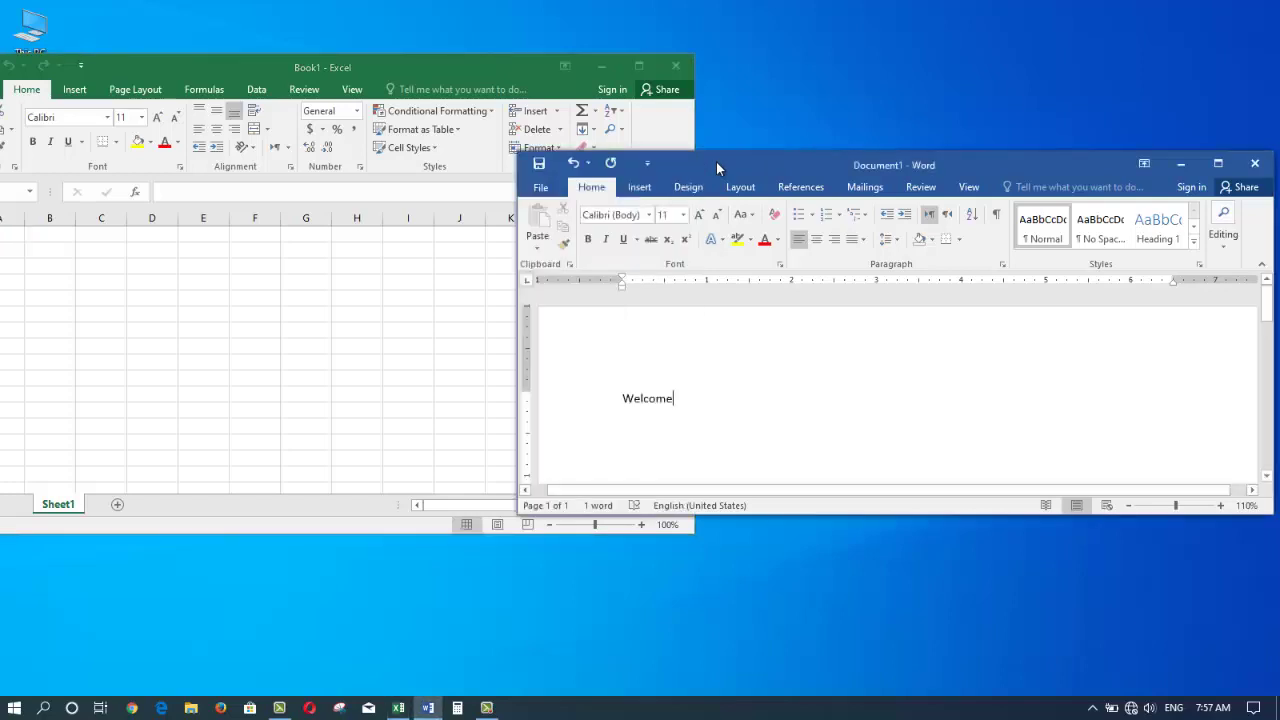
pyautogui.click(666, 128)
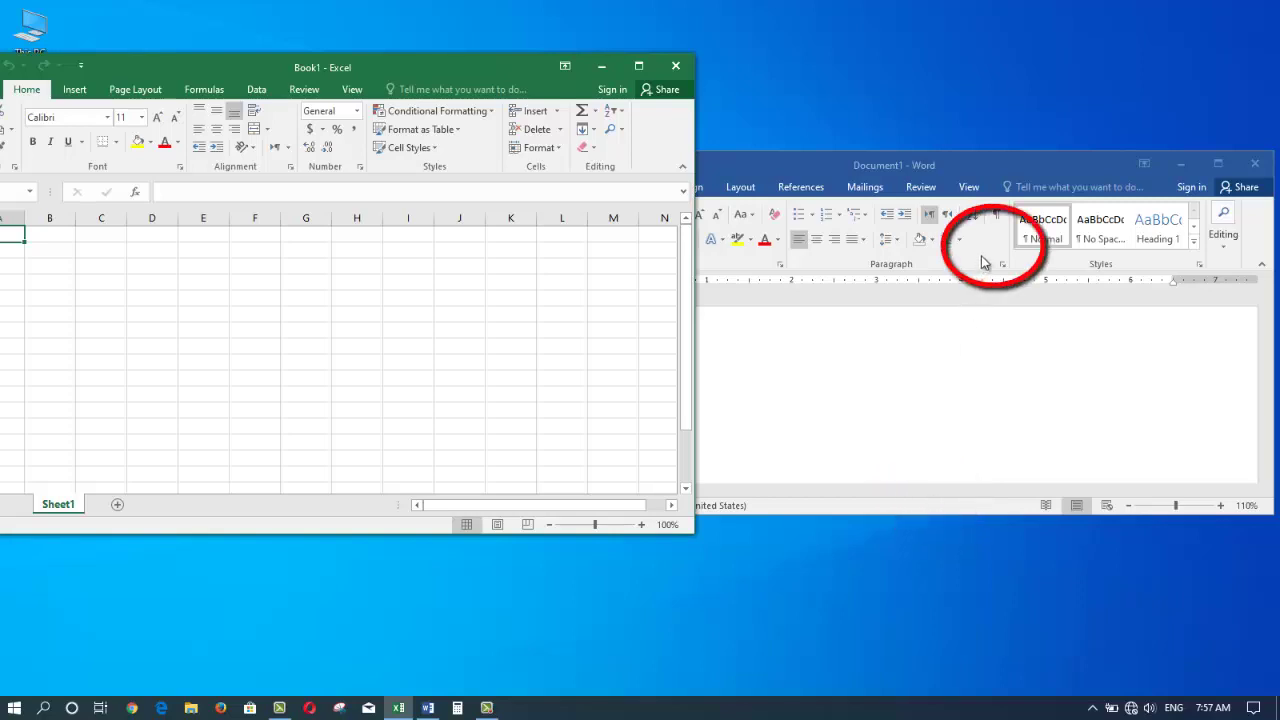
pyautogui.click(1005, 168)
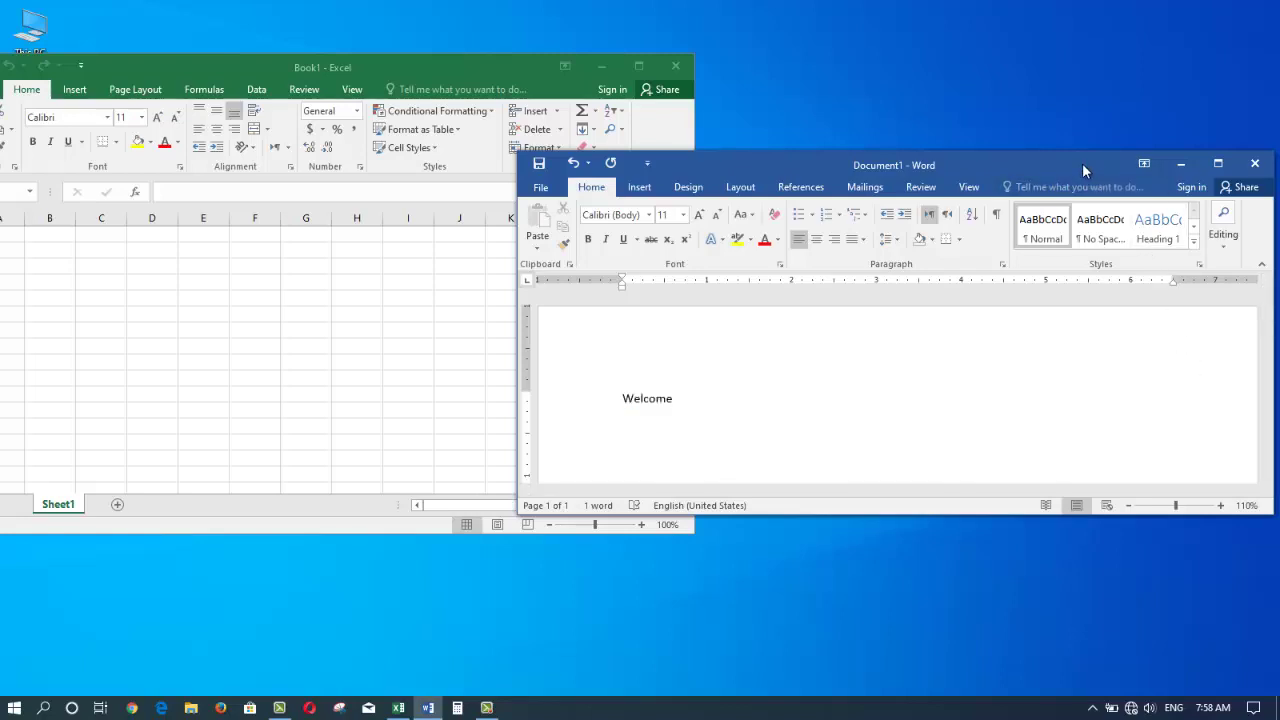
pyautogui.moveTo(1082, 163); pyautogui.dragTo(1042, 160)
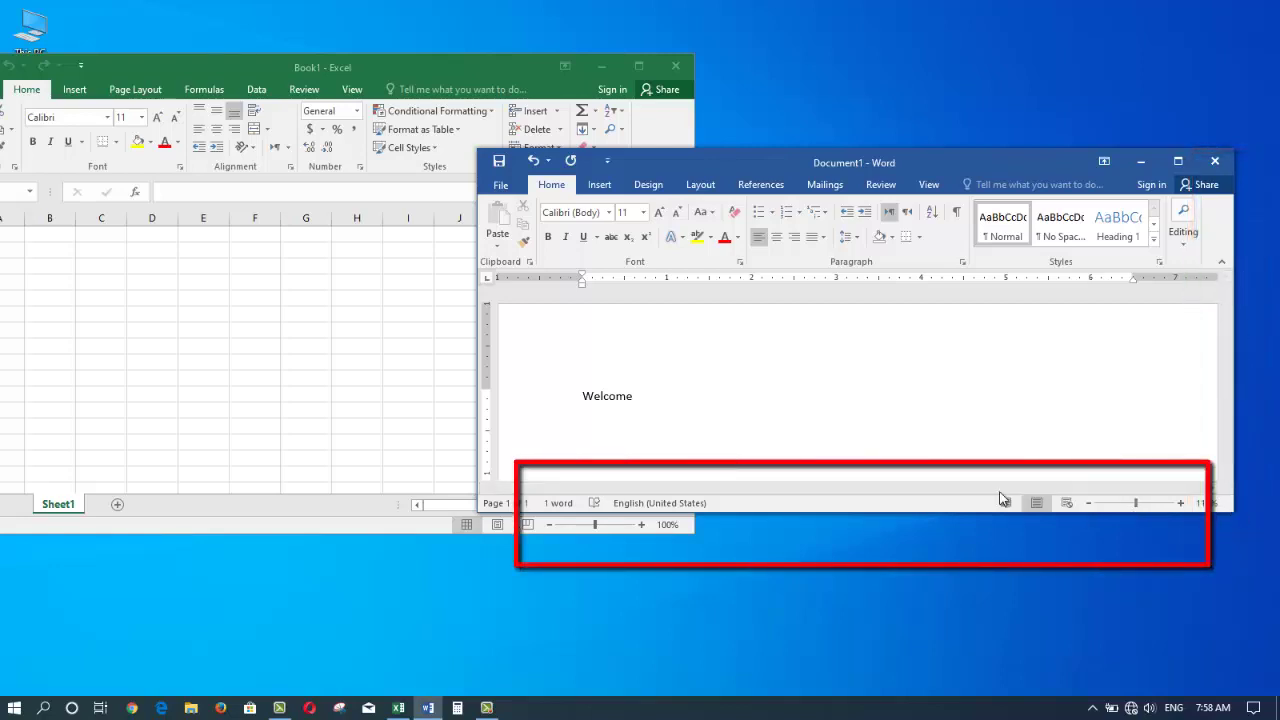
# Resize the Word window by extending its lower, left and upper edges, and shrink it from its lower-right corner
pyautogui.moveTo(951, 511); pyautogui.dragTo(949, 545)
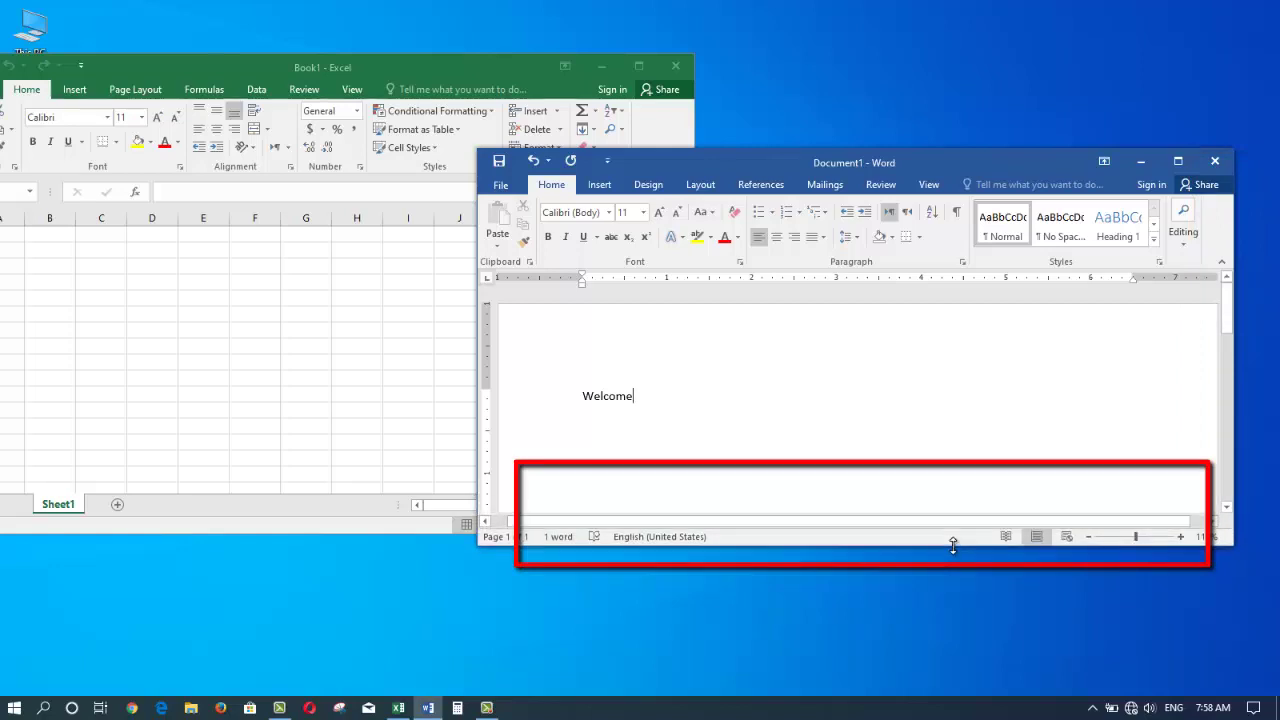
pyautogui.moveTo(474, 371); pyautogui.dragTo(431, 361)
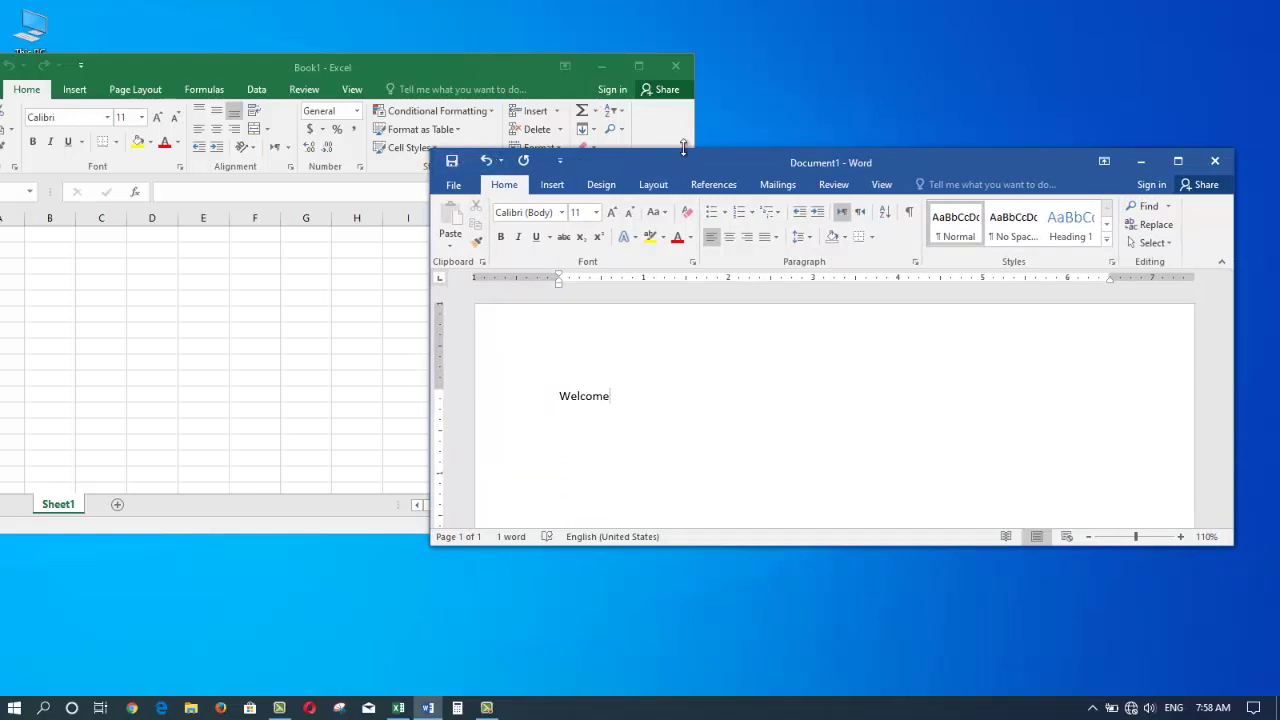
pyautogui.moveTo(683, 148); pyautogui.dragTo(683, 122)
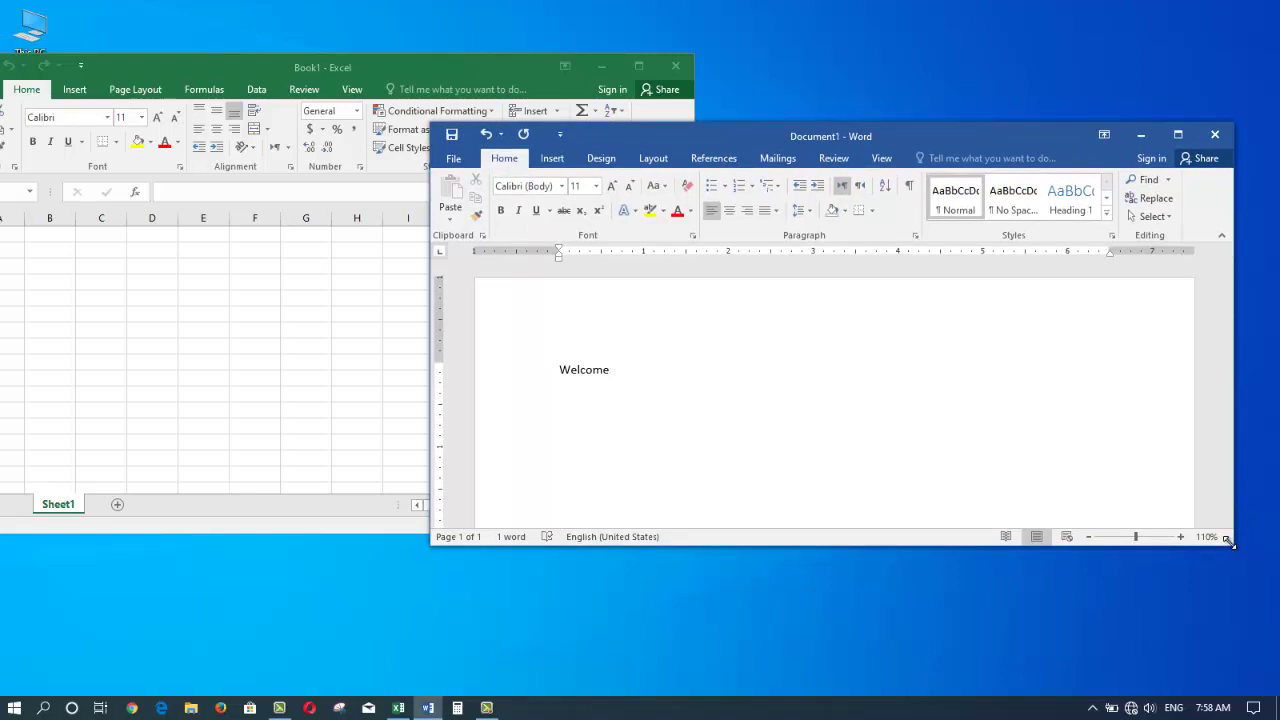
pyautogui.moveTo(1229, 541); pyautogui.dragTo(1228, 540)
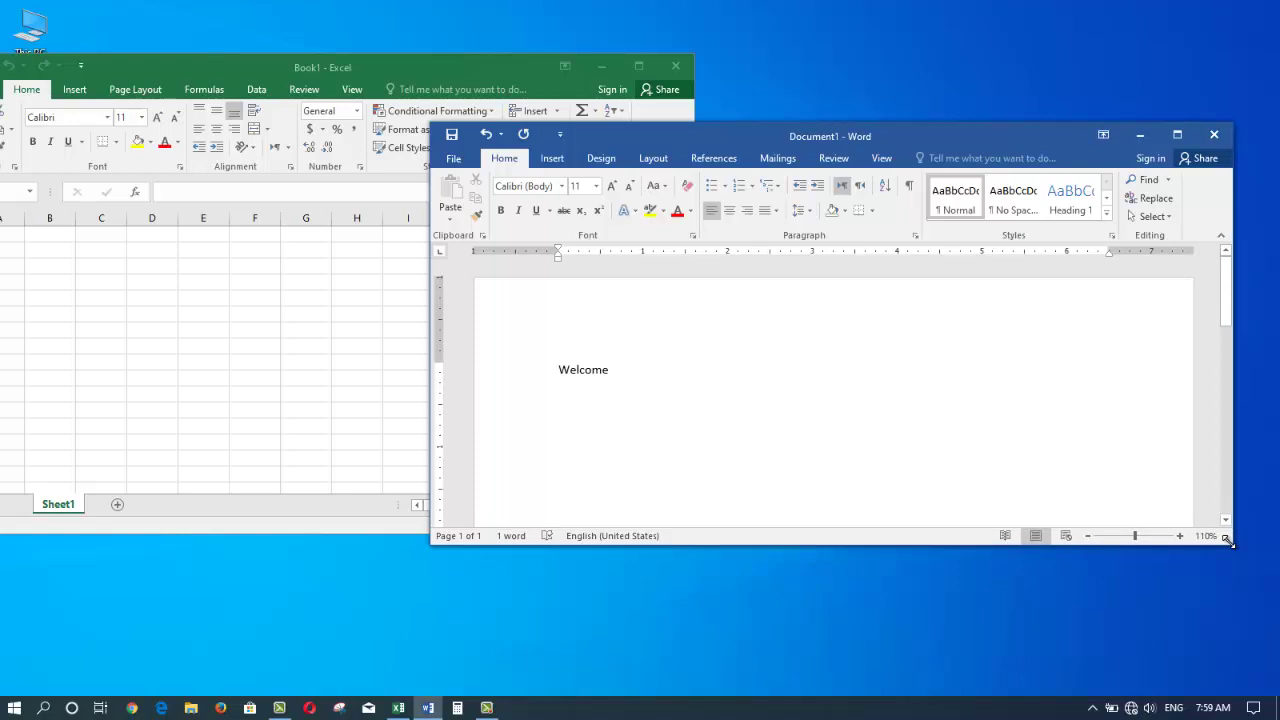
pyautogui.moveTo(1229, 541); pyautogui.dragTo(1084, 498)
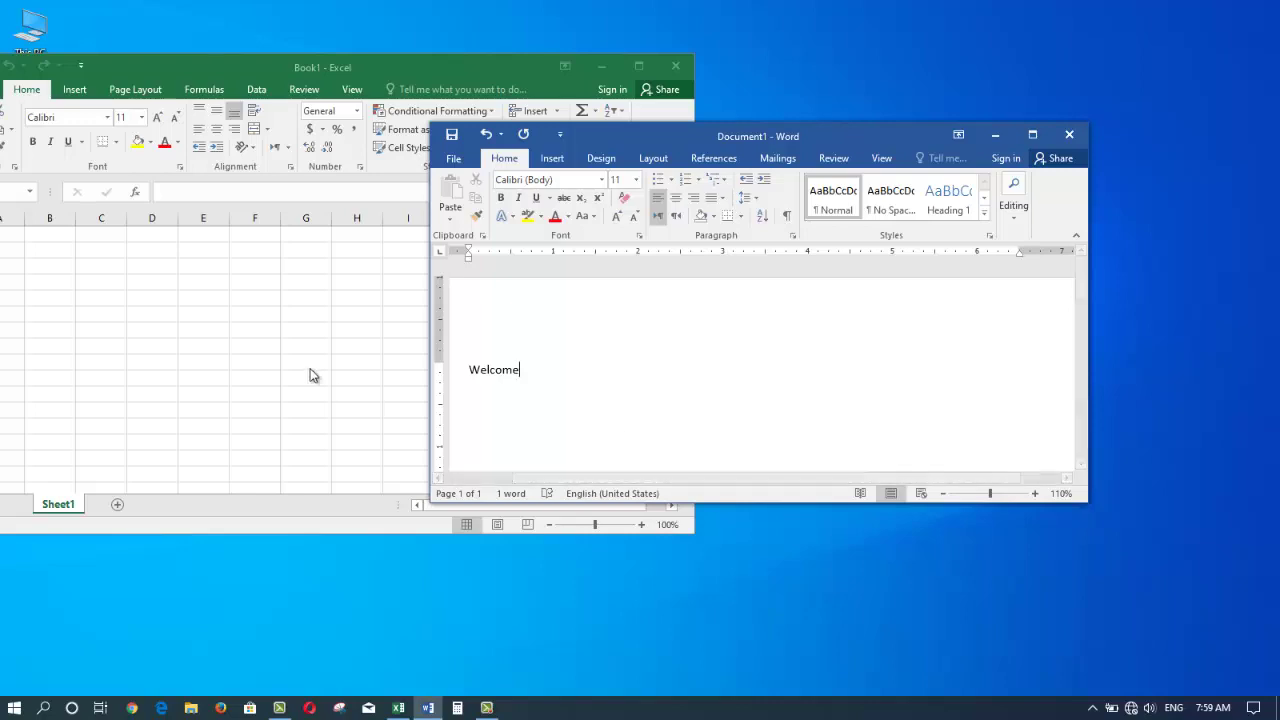
# Open File Explorer at This PC, and shrink and reposition its window over the Excel and Word windows
pyautogui.click(191, 708)
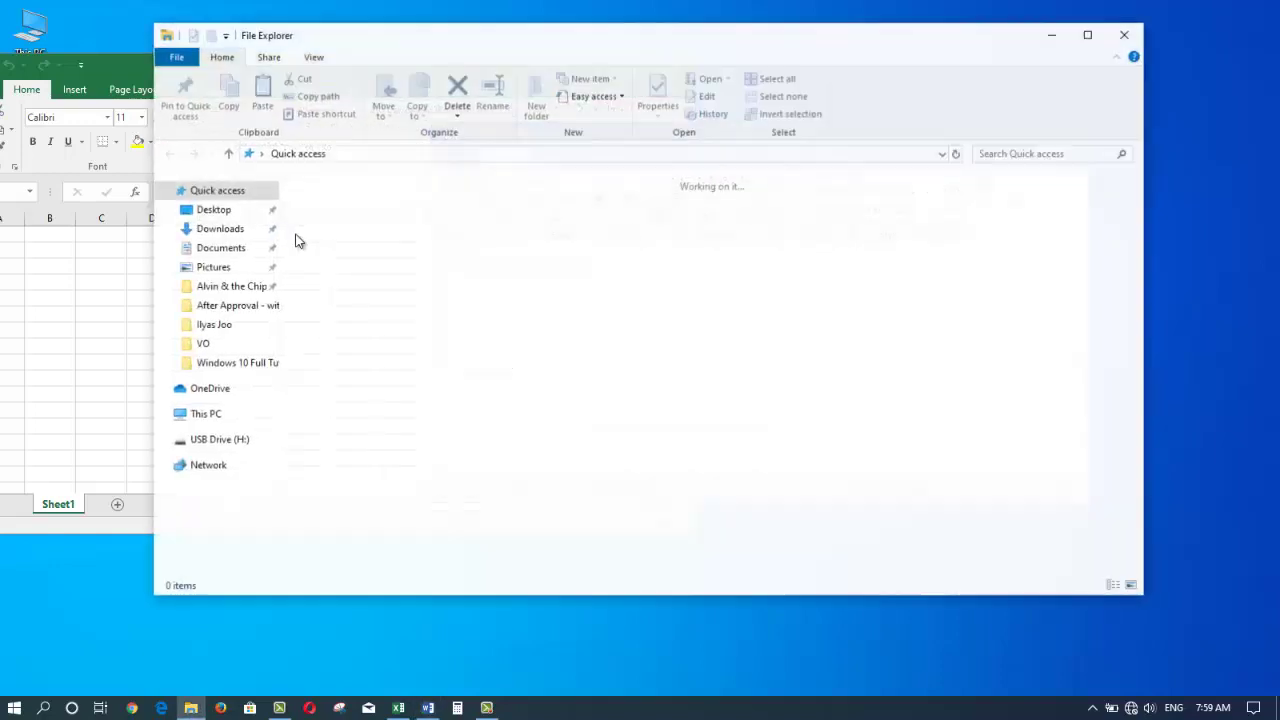
pyautogui.click(210, 416)
pyautogui.moveTo(986, 49); pyautogui.dragTo(903, 234)
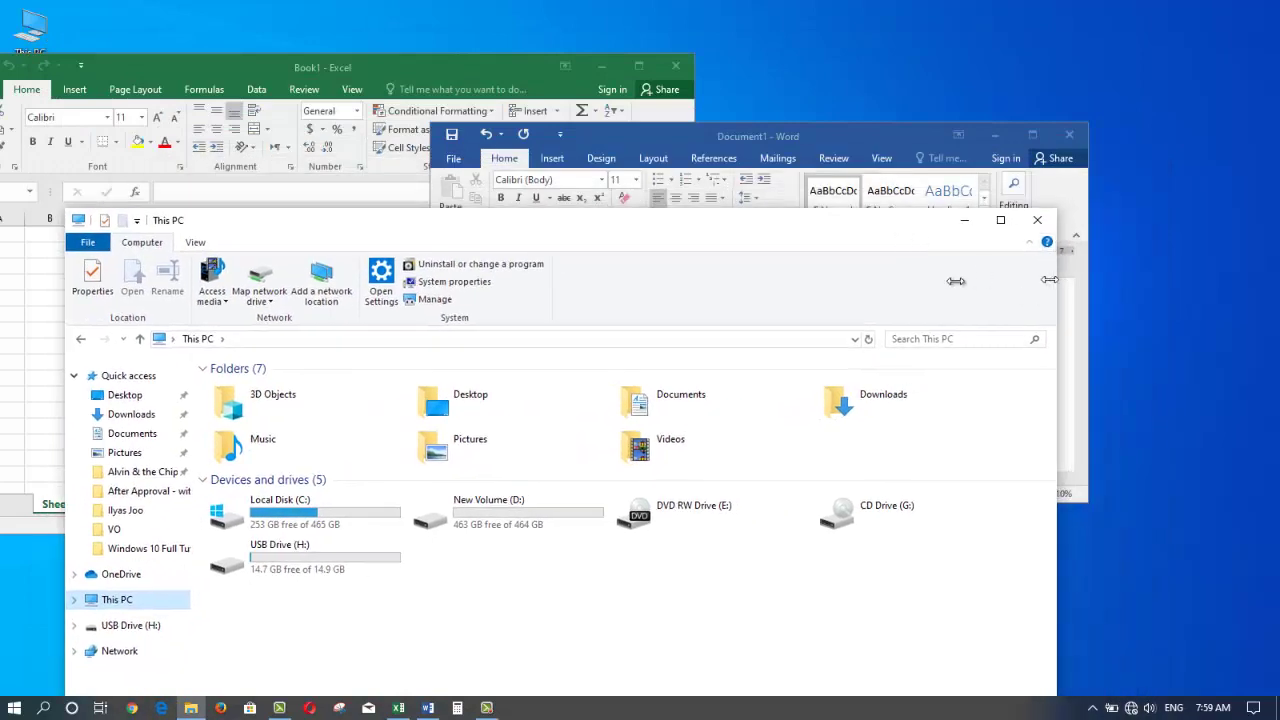
pyautogui.moveTo(1049, 280); pyautogui.dragTo(777, 278)
pyautogui.moveTo(586, 212); pyautogui.dragTo(552, 257)
# Bring Word to the front, return to the This PC window and move it higher on the desktop
pyautogui.click(886, 134)
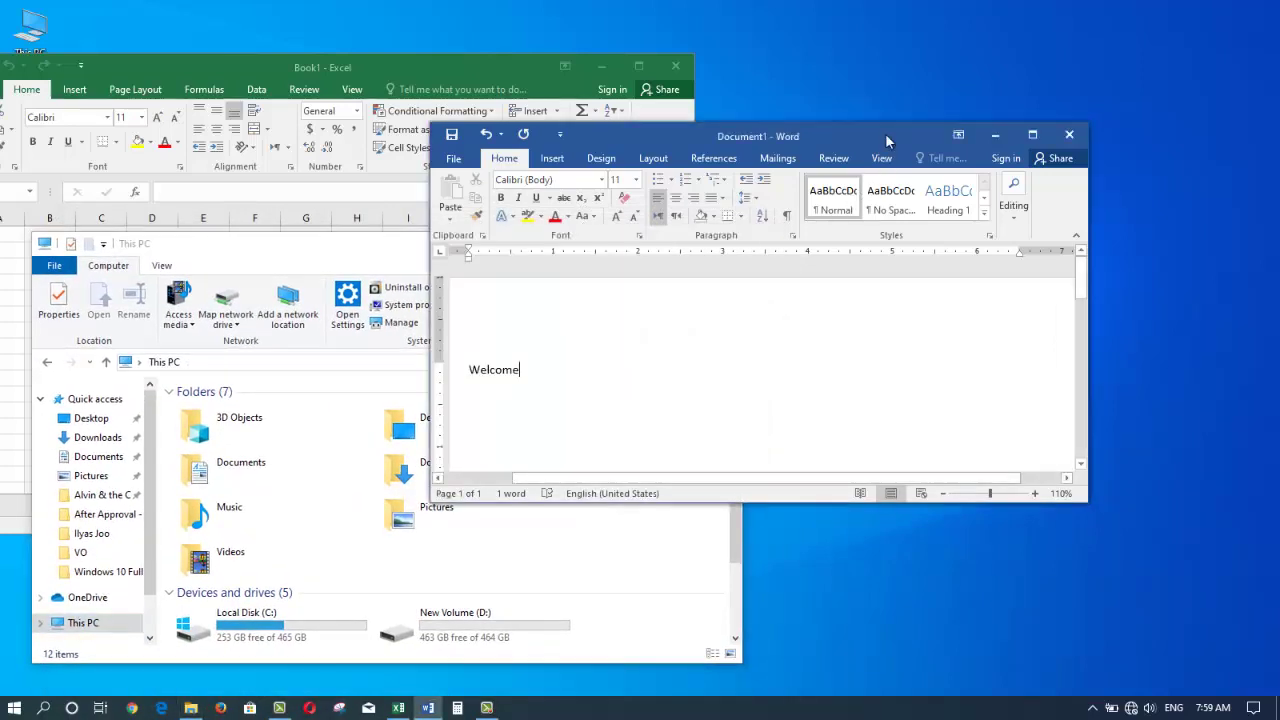
pyautogui.click(277, 260)
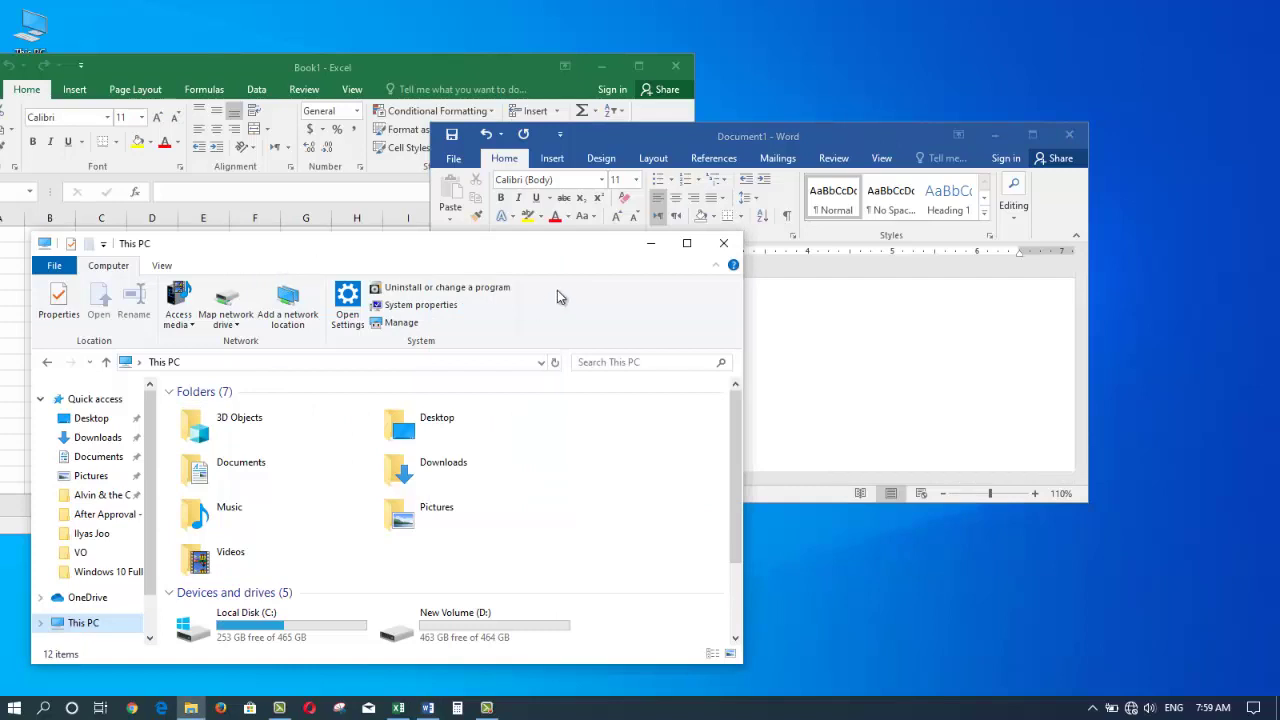
pyautogui.moveTo(617, 252); pyautogui.dragTo(674, 113)
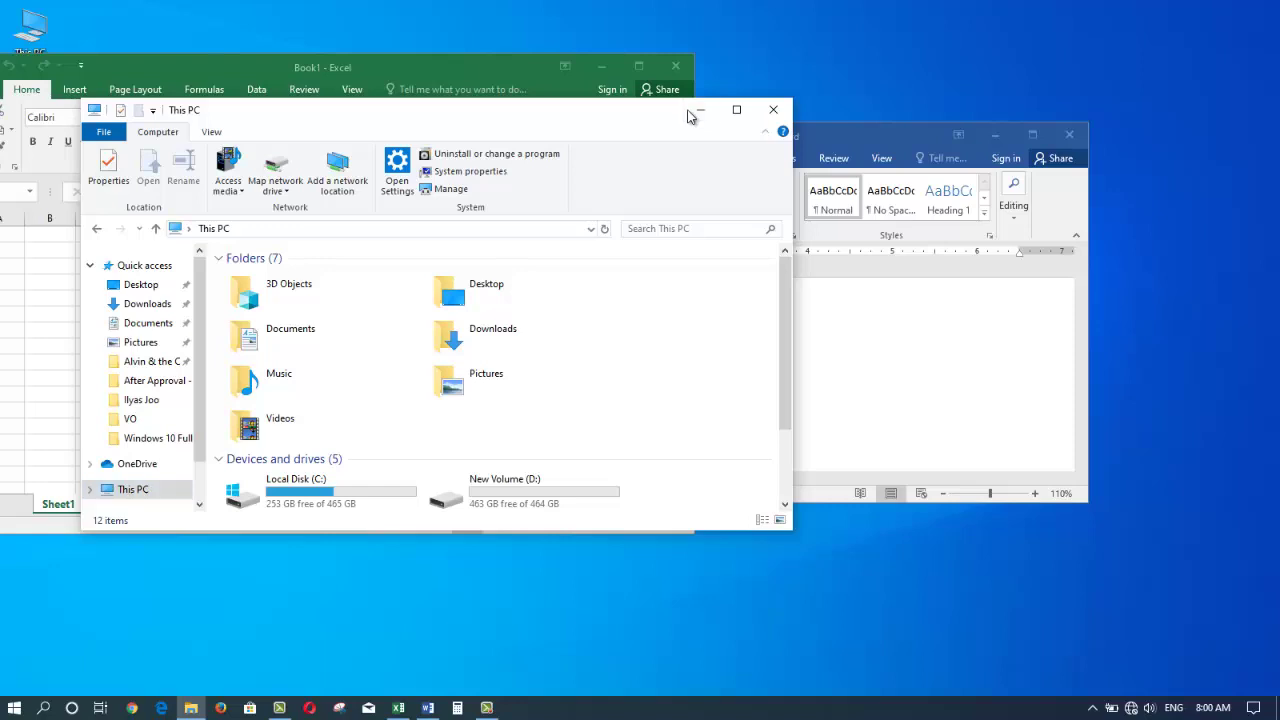
# Minimize the This PC window and restore it from the taskbar twice
pyautogui.click(689, 116)
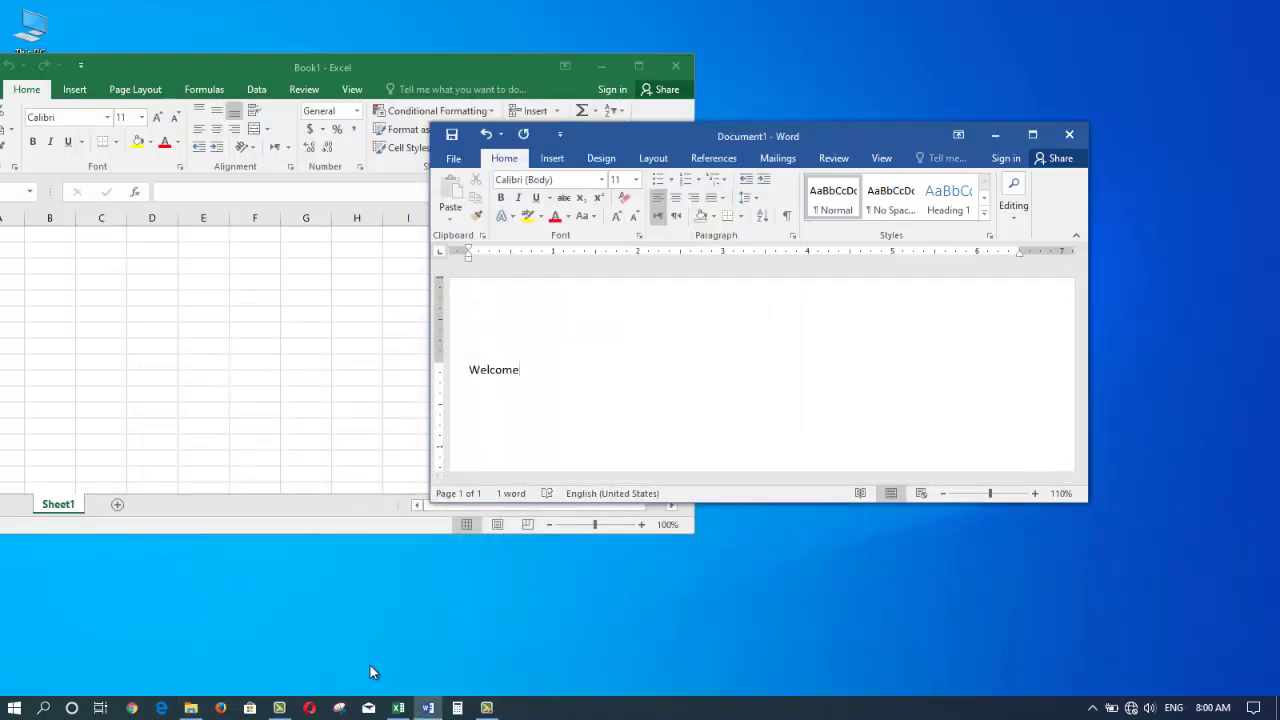
pyautogui.click(192, 708)
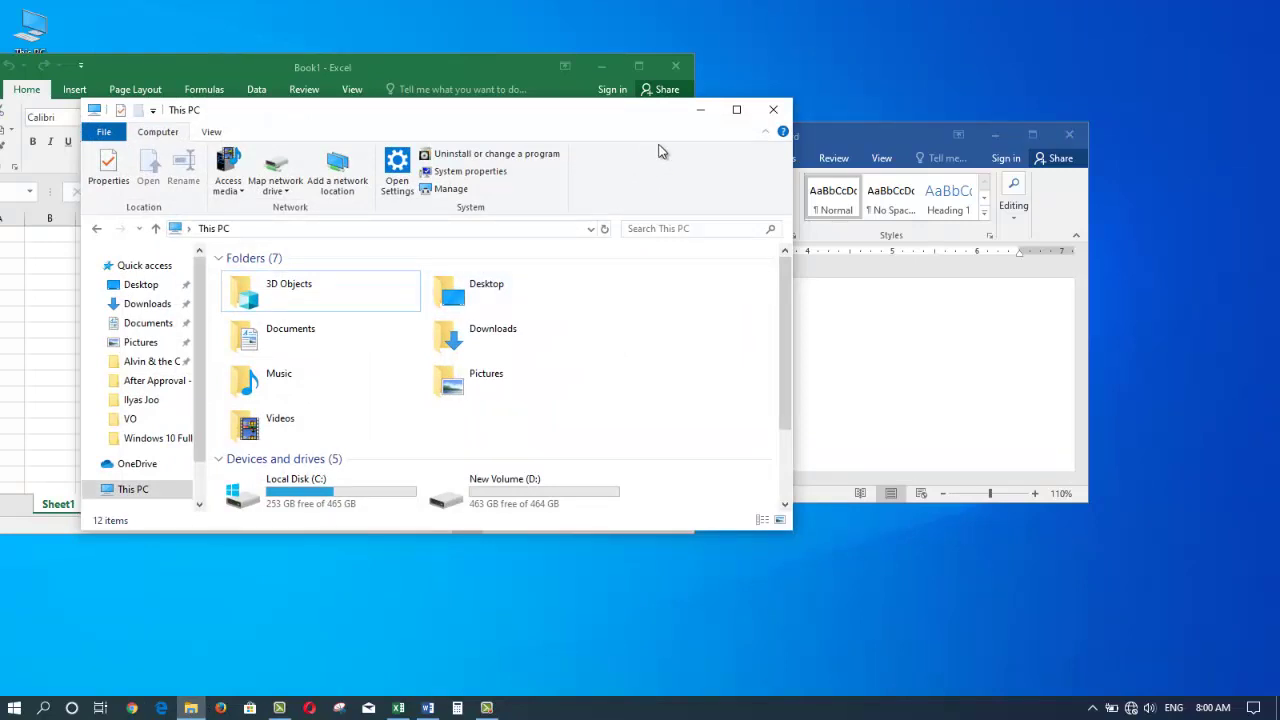
pyautogui.click(704, 114)
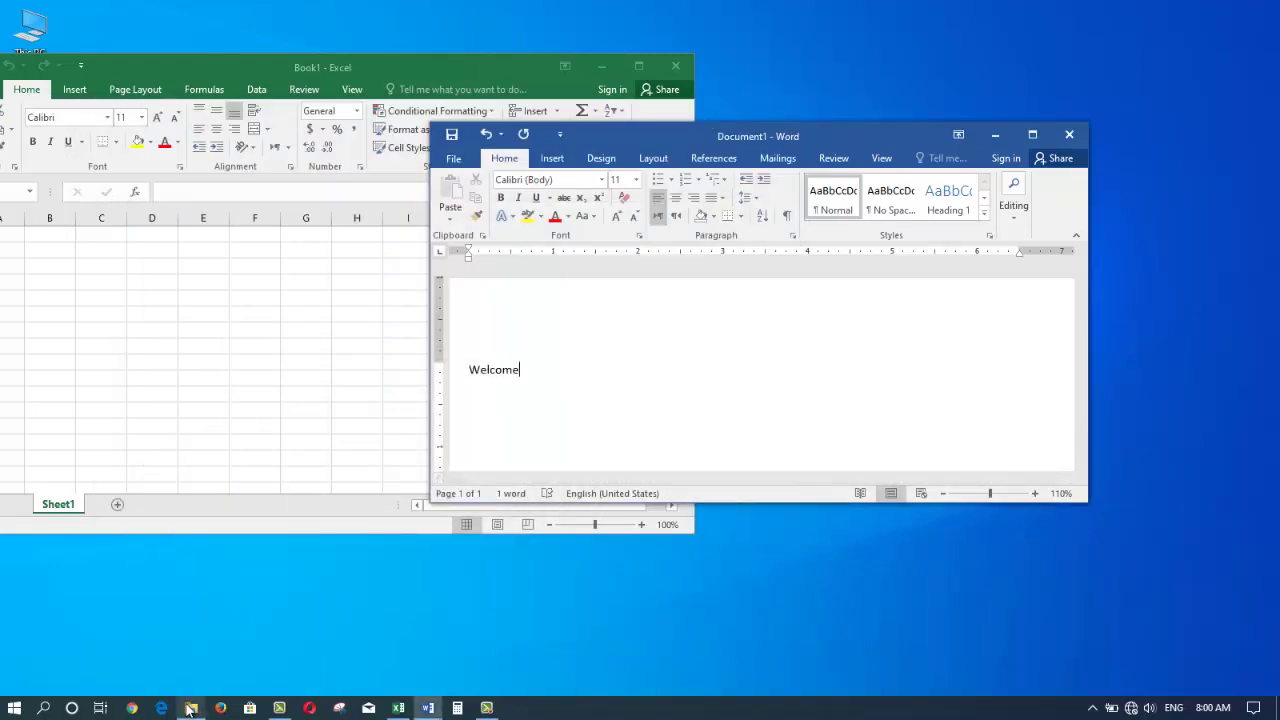
pyautogui.moveTo(189, 709)
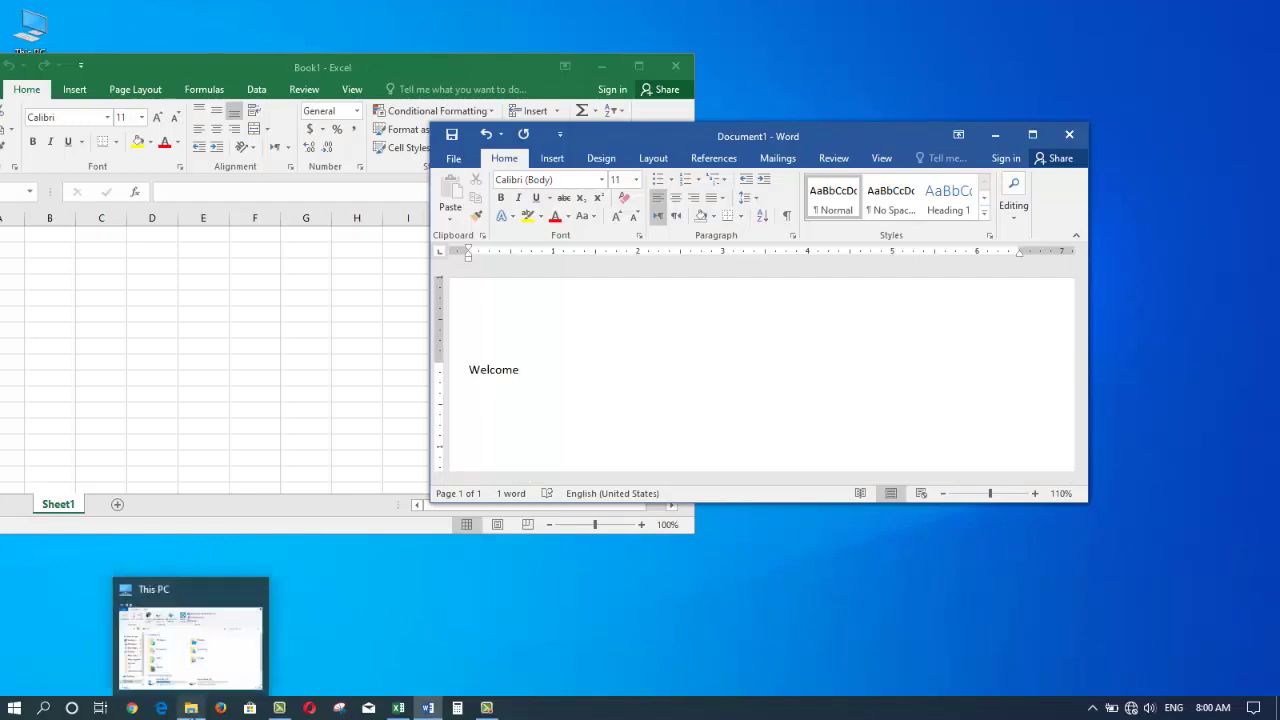
pyautogui.click(190, 708)
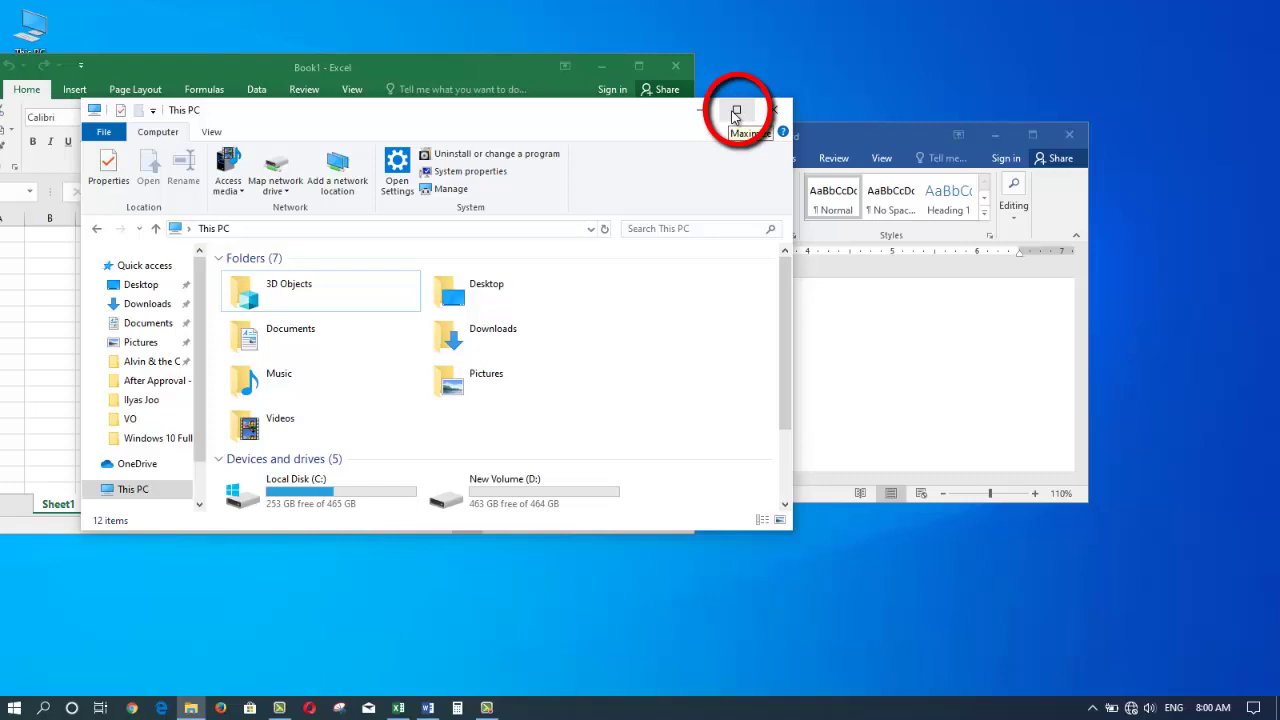
# Maximize and restore the This PC window, and close it to return to the Word document
pyautogui.click(735, 112)
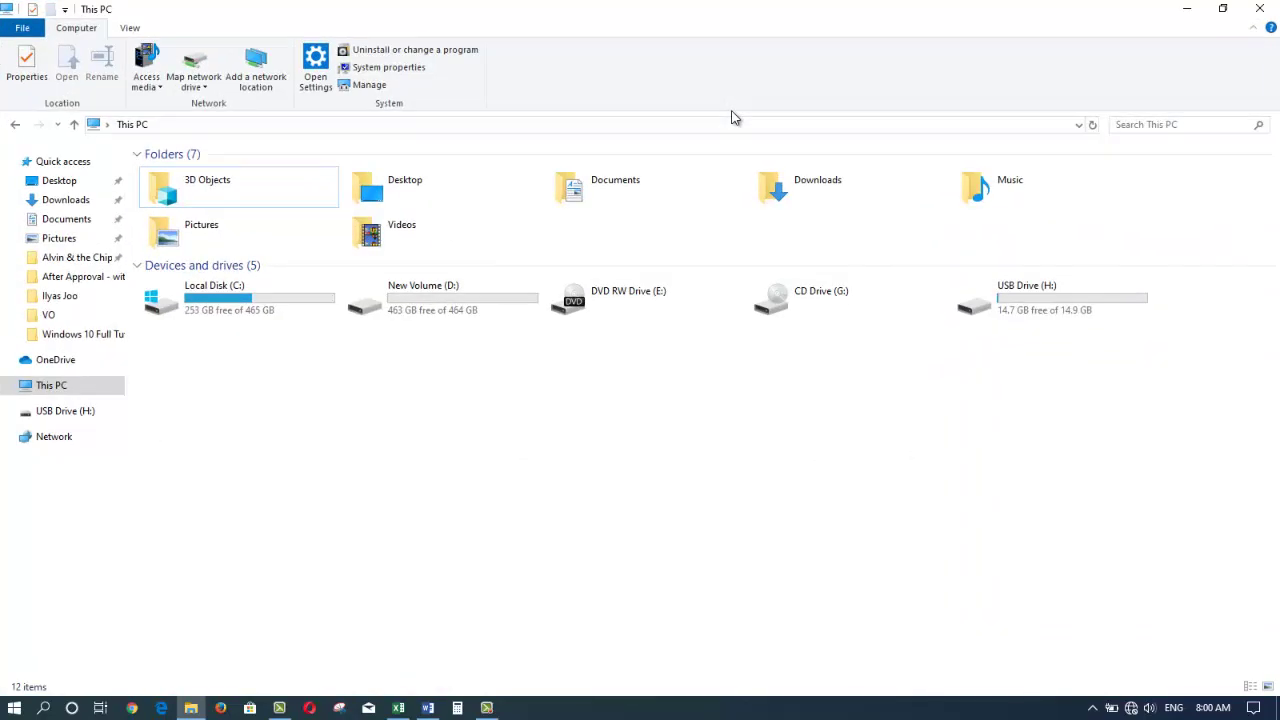
pyautogui.click(1224, 10)
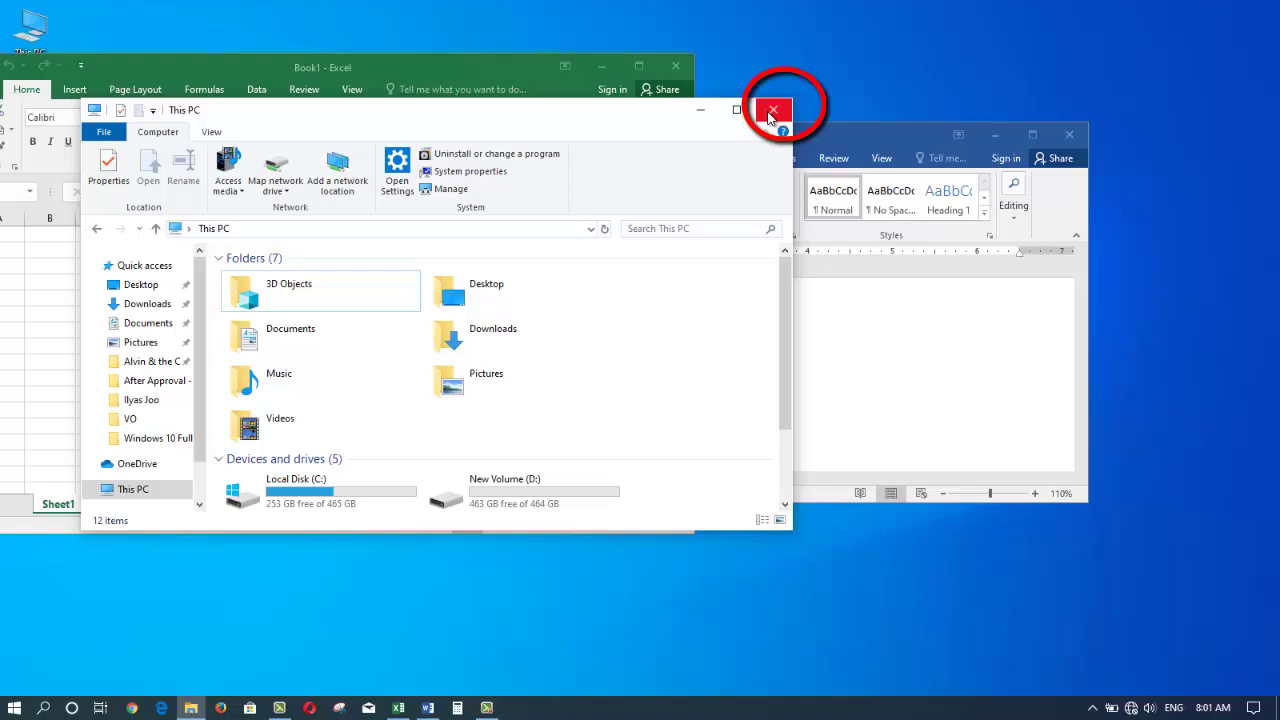
pyautogui.click(770, 113)
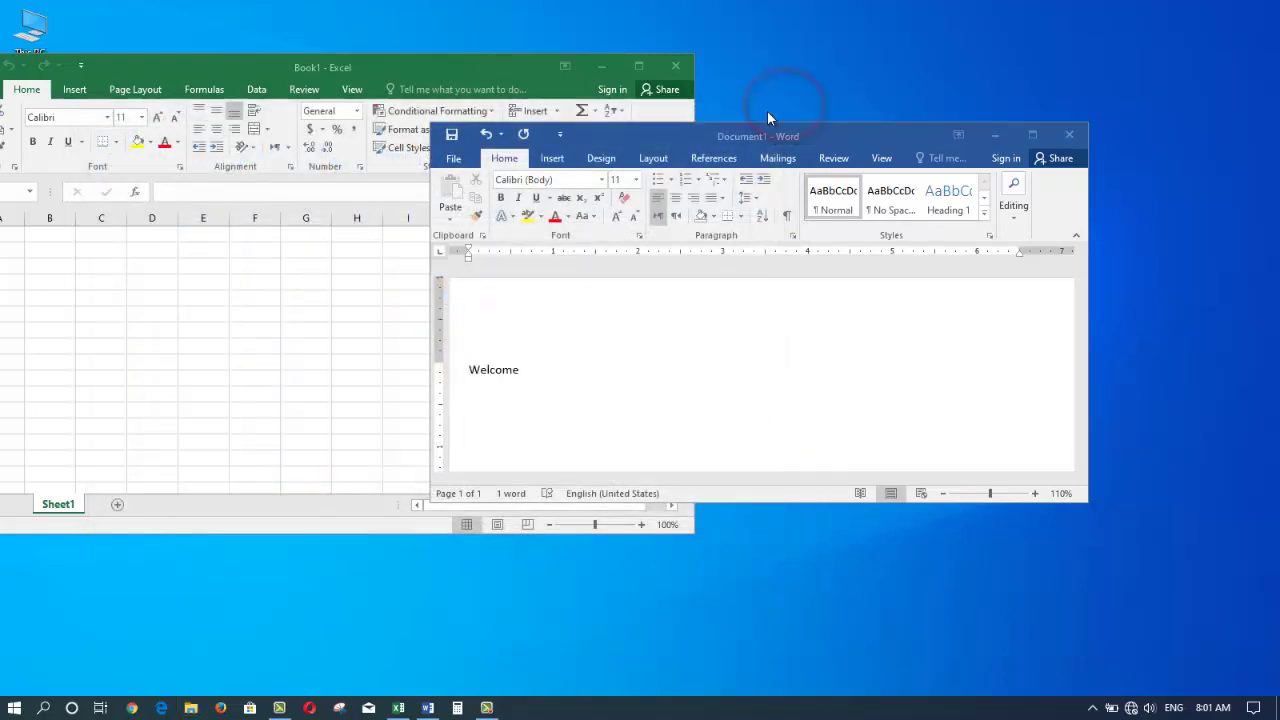
pyautogui.click(912, 136)
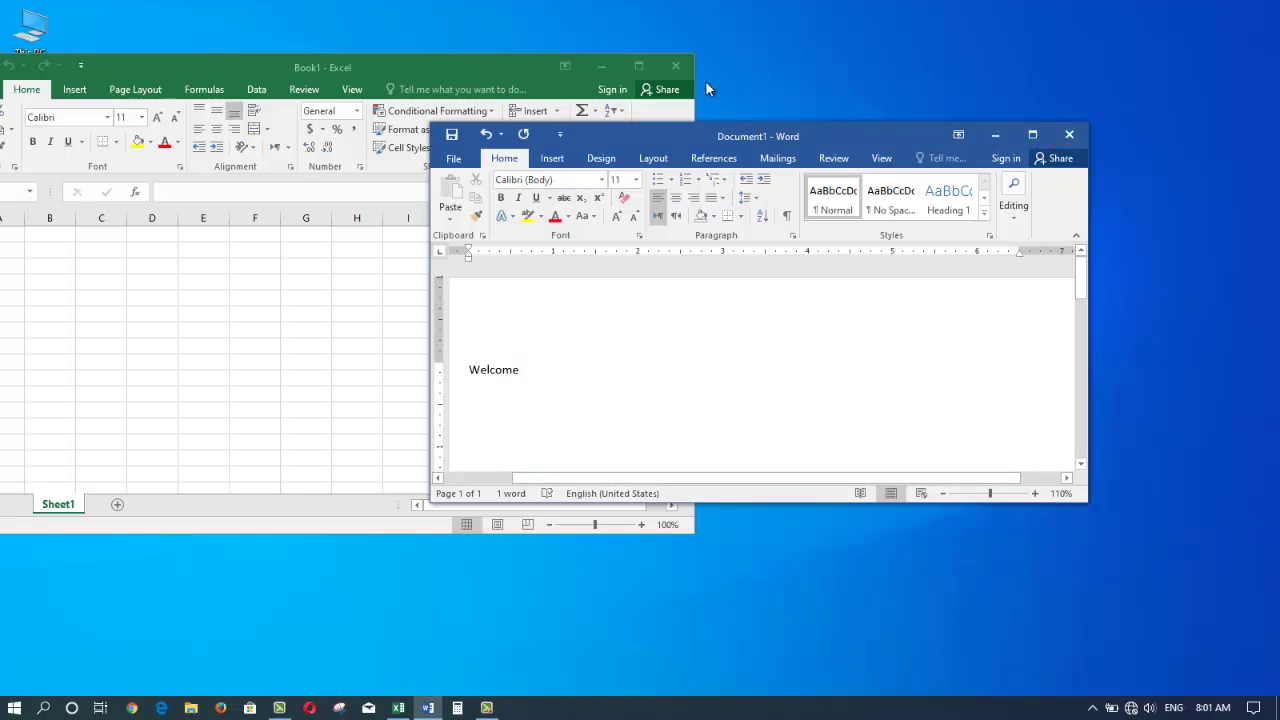
# Bring the Book1 Excel window in front of Word, and close the Microsoft Edge browser window
pyautogui.click(520, 73)
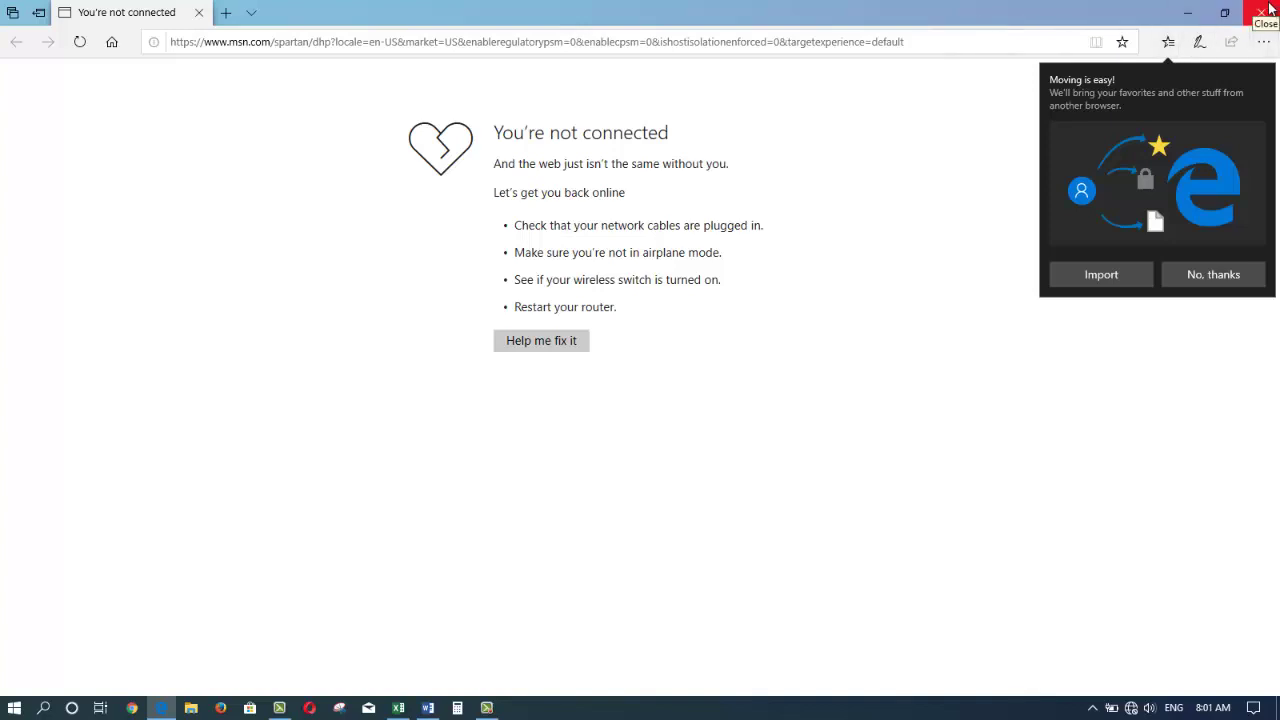
pyautogui.click(1265, 12)
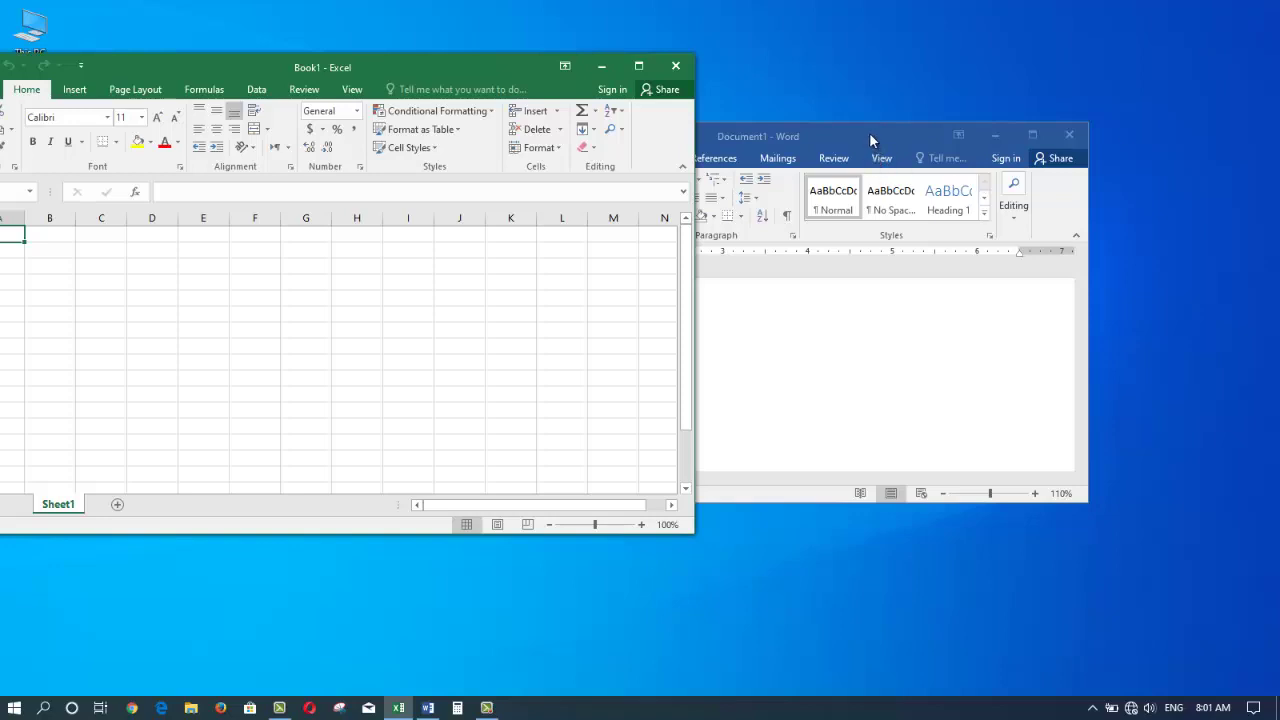
# Move and resize the Word window beside Excel, and close Document1 without saving its changes
pyautogui.moveTo(869, 132); pyautogui.dragTo(974, 123)
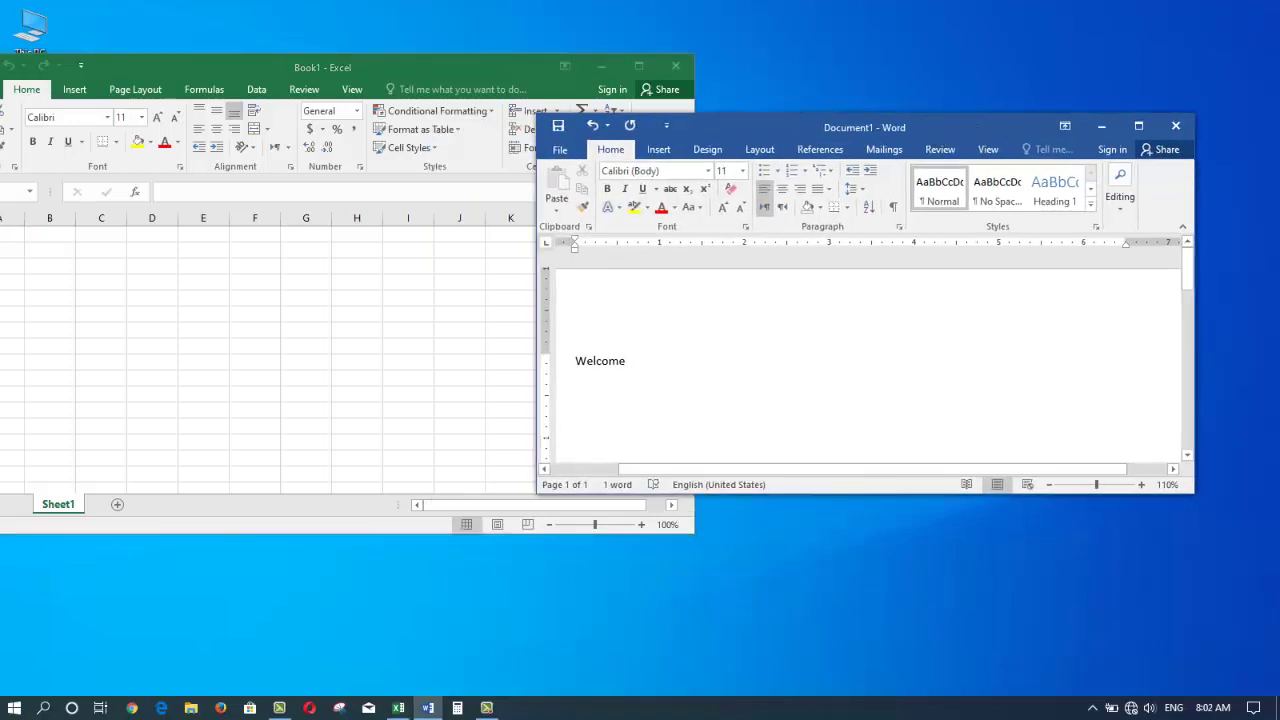
pyautogui.moveTo(1193, 492); pyautogui.dragTo(1152, 505)
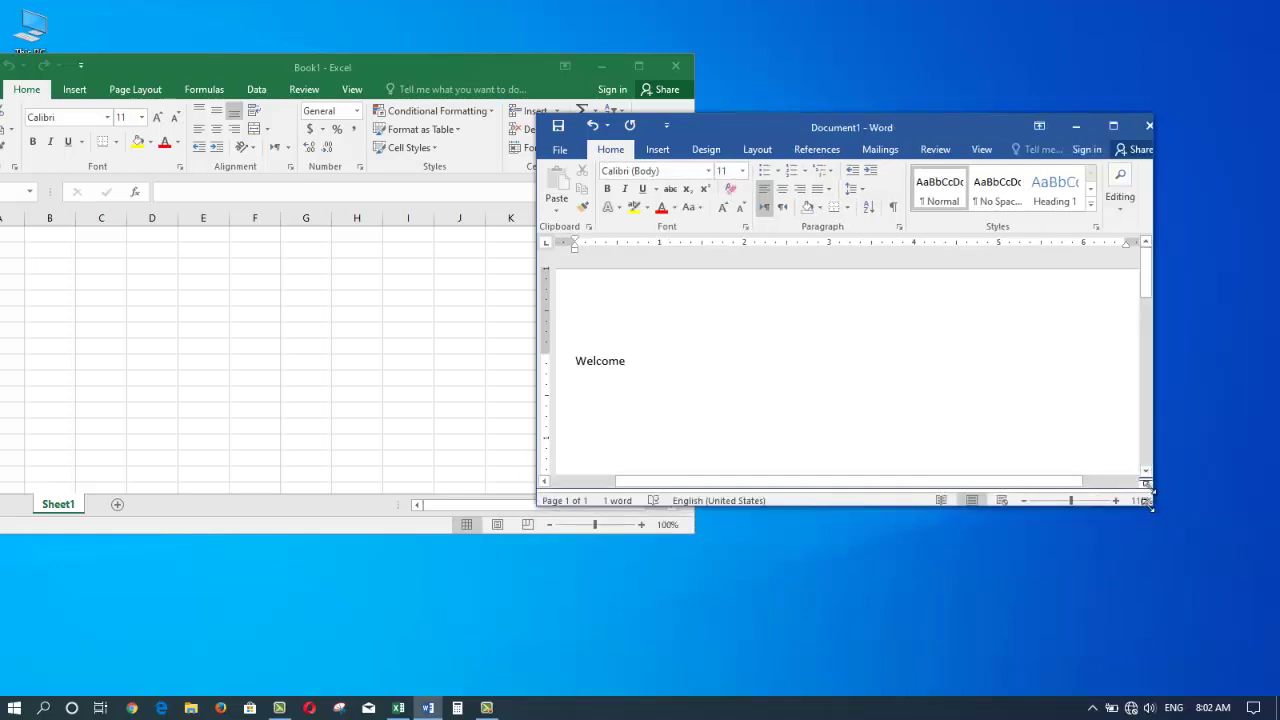
pyautogui.click(1137, 128)
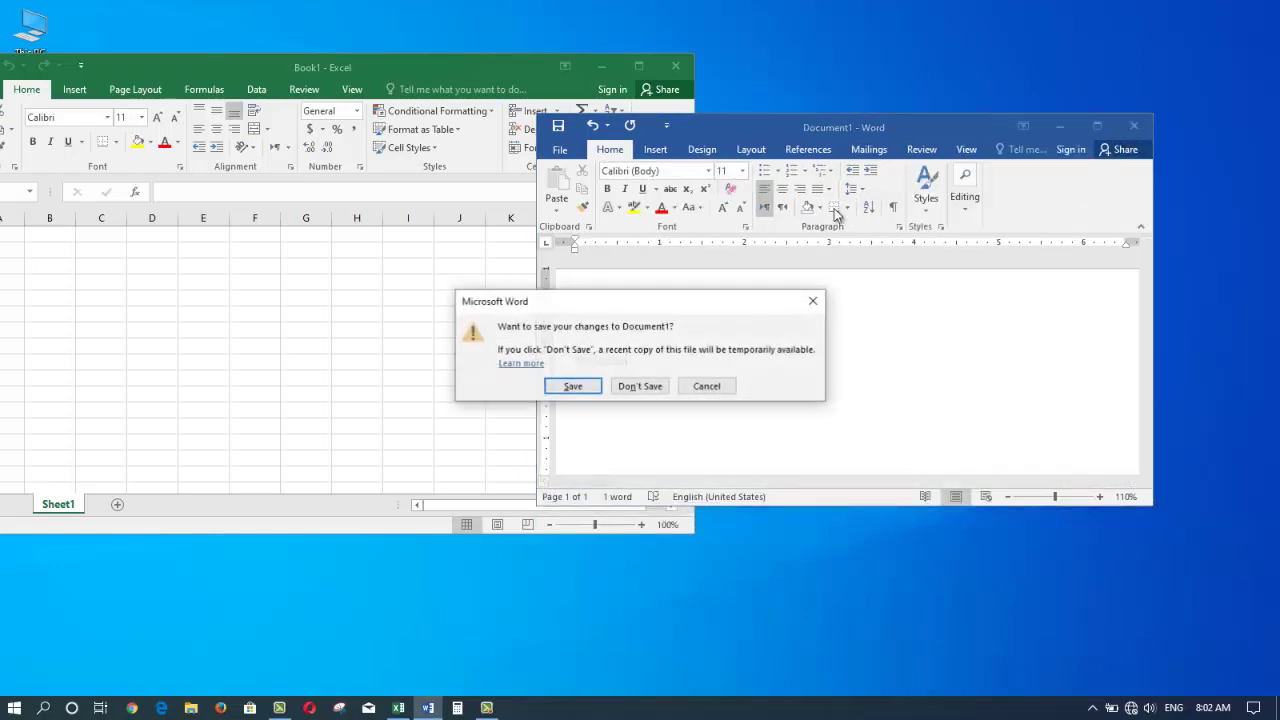
pyautogui.click(623, 386)
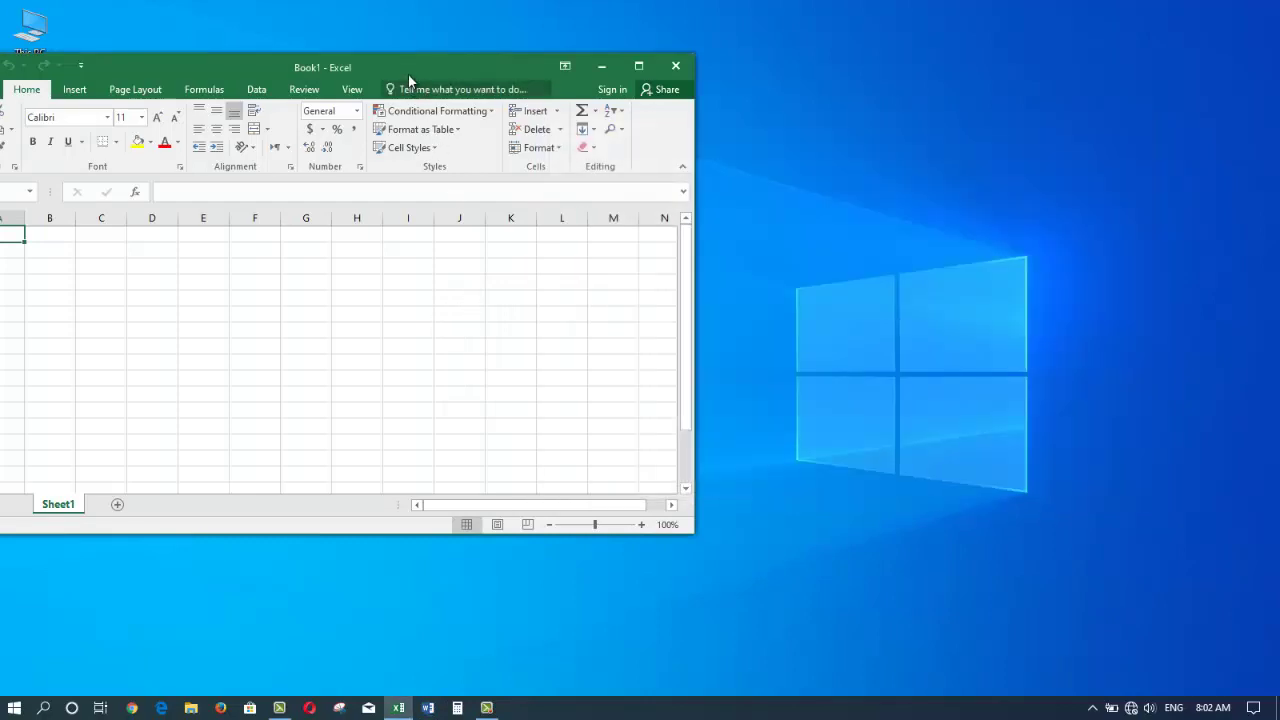
# Move the Excel window fully onto the desktop and close it, and refresh the empty desktop
pyautogui.moveTo(407, 75); pyautogui.dragTo(543, 80)
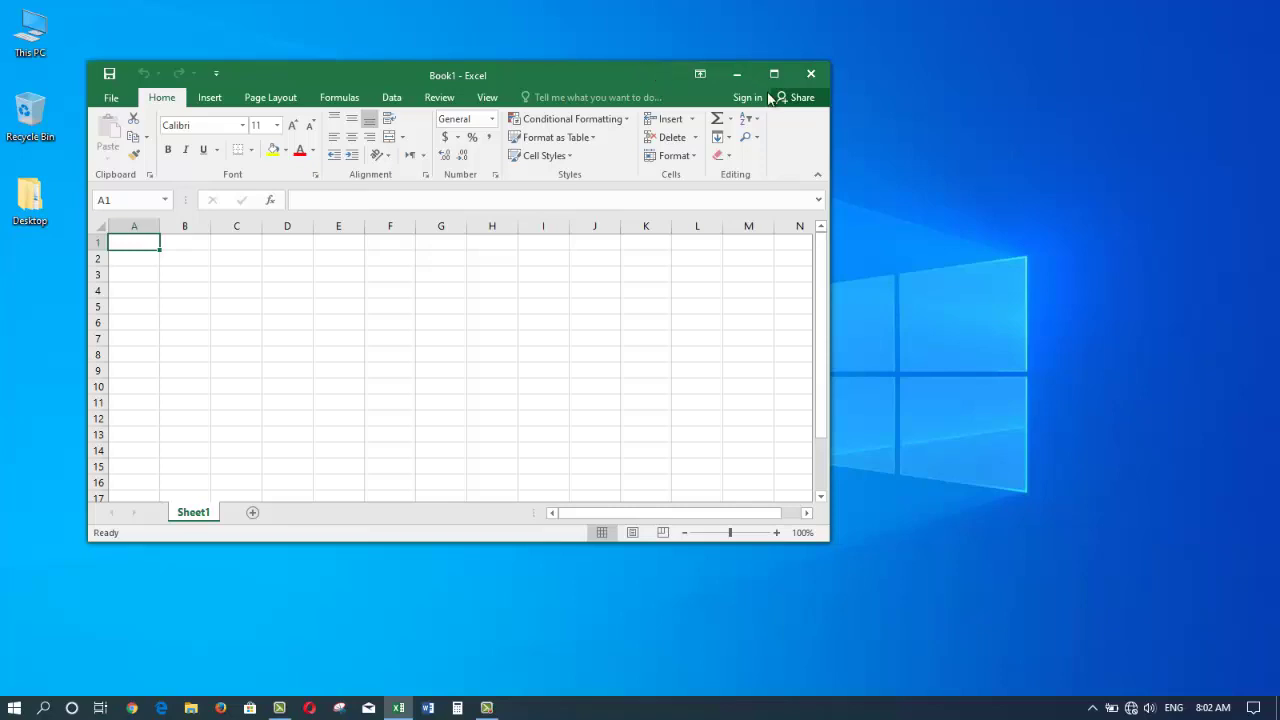
pyautogui.click(808, 75)
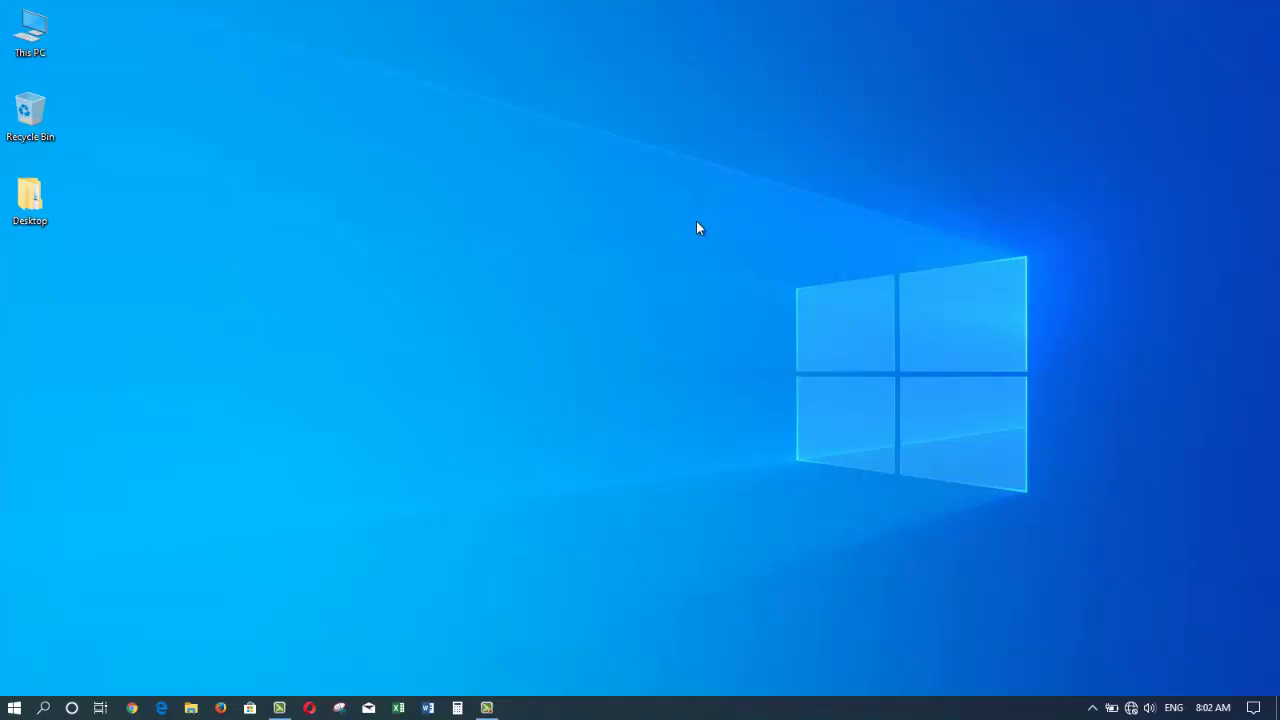
pyautogui.rightClick(561, 272)
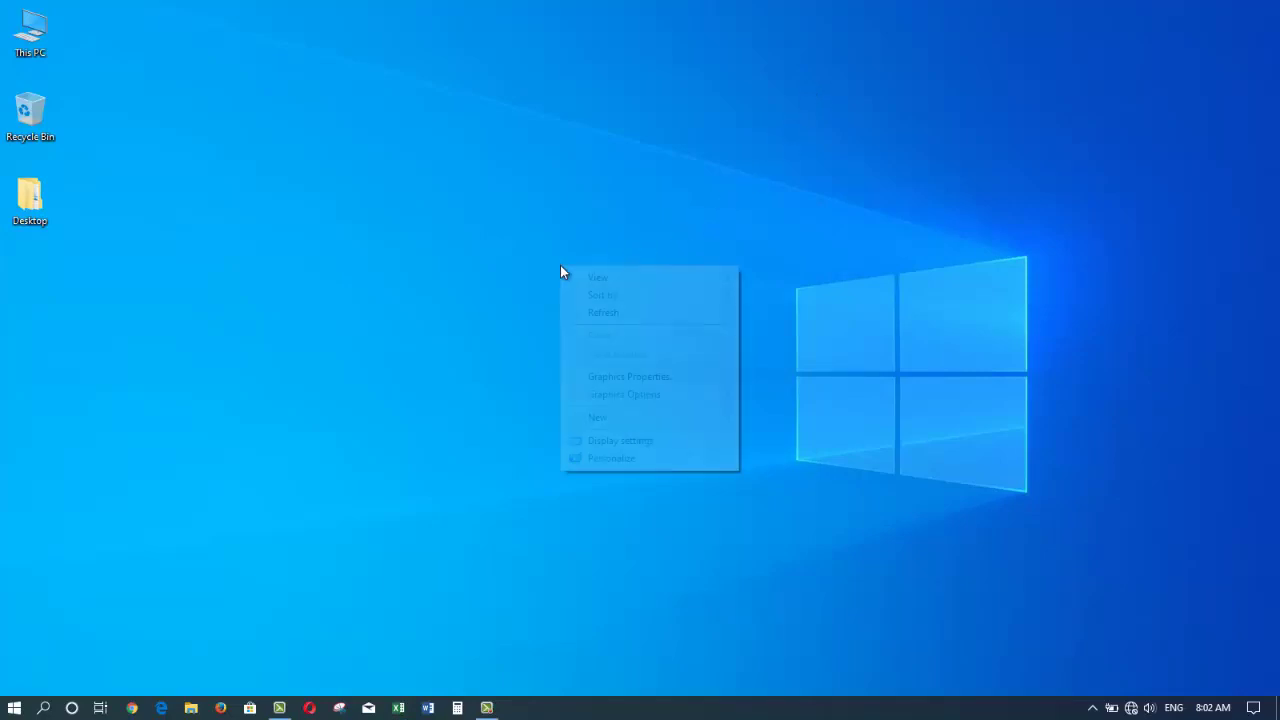
pyautogui.click(613, 312)
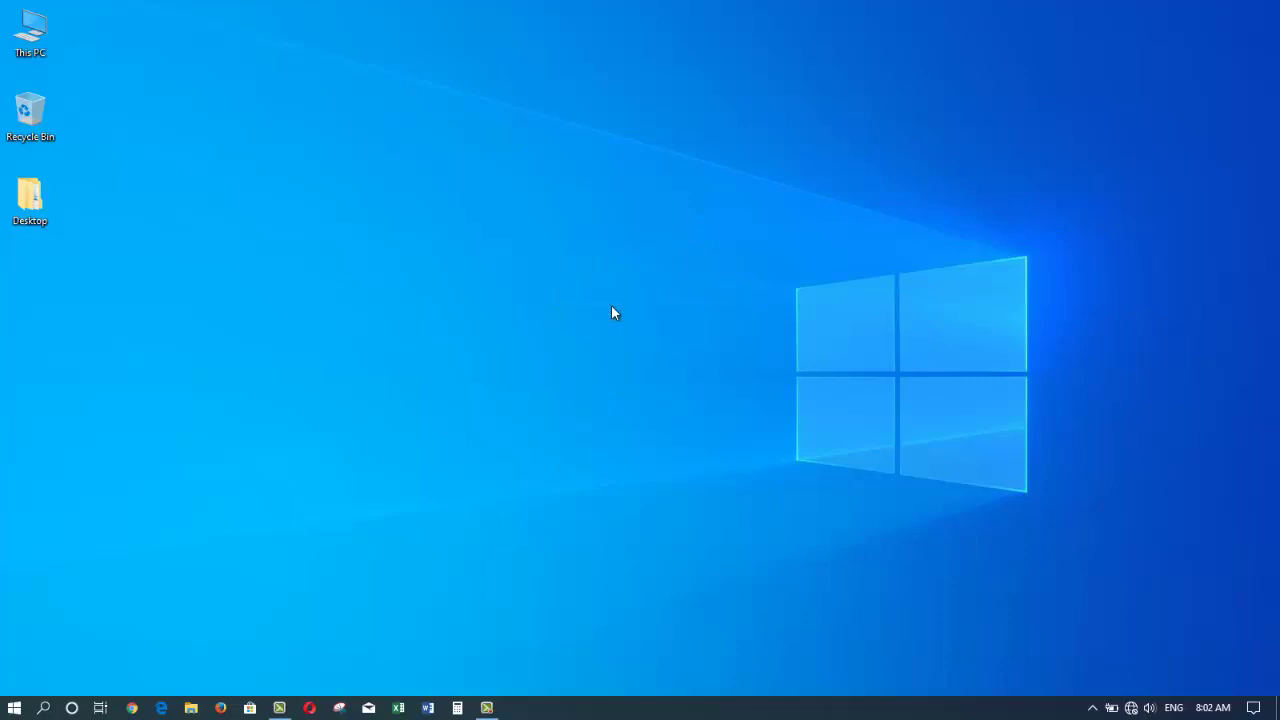